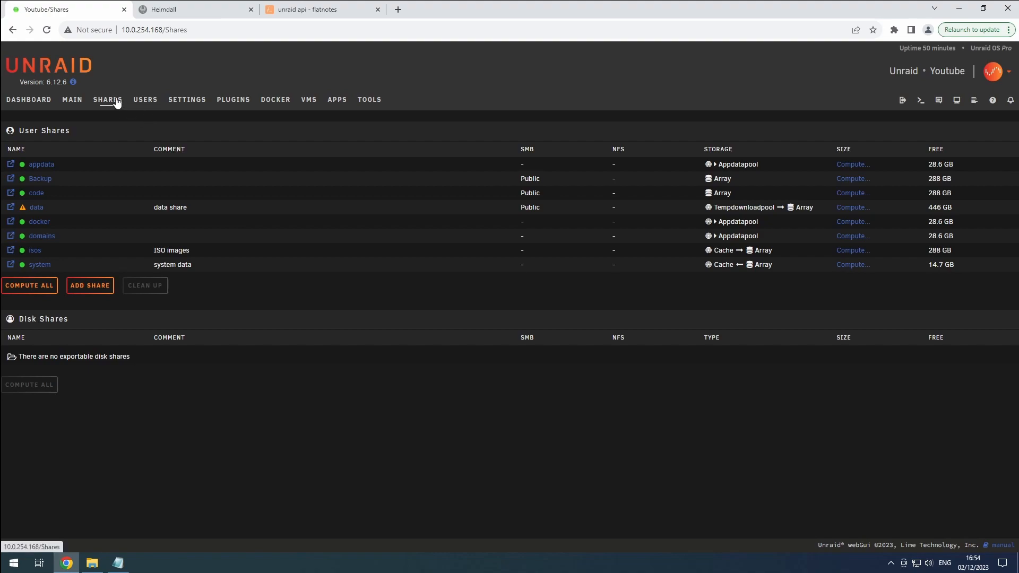
Open the appdata share's settings, set its SMB export to Yes and apply the change
click(41, 165)
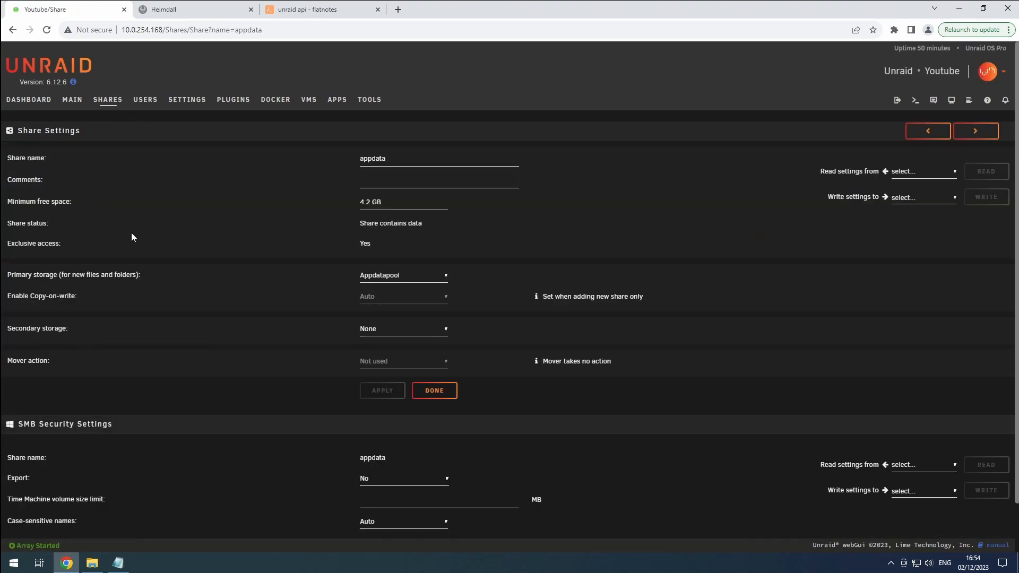
click(393, 480)
click(394, 501)
scroll(396, 499, down, 1)
click(382, 515)
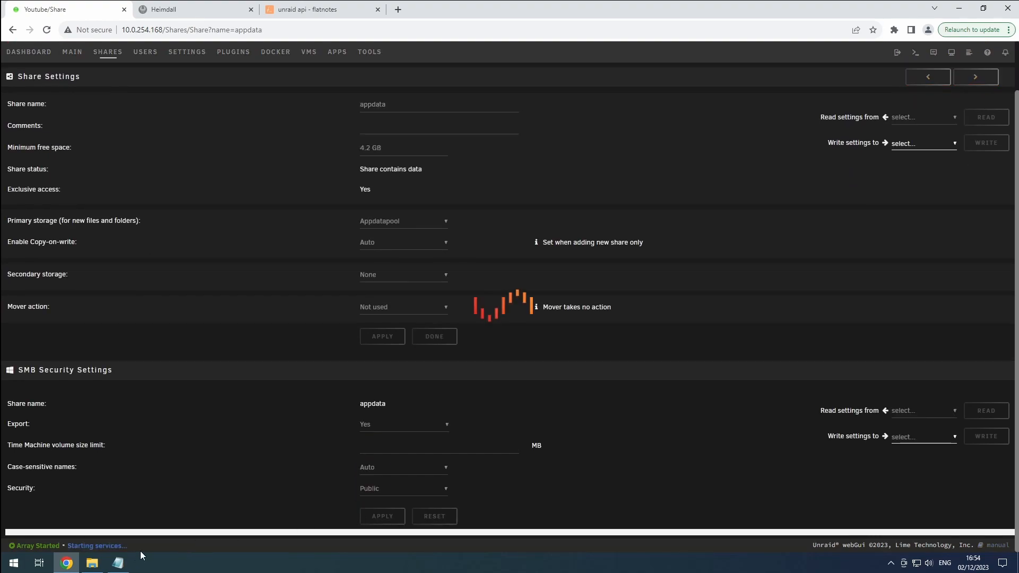
Browse the server's appdata network share and open the unpackerr.conf file from the unpackerr folder
click(98, 567)
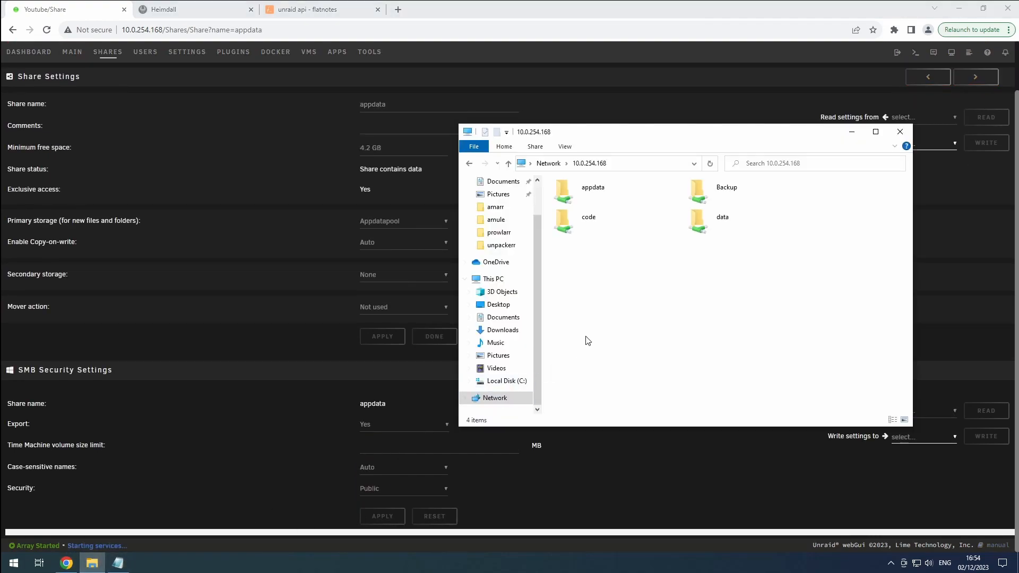
double_click(584, 193)
scroll(592, 329, down, 3)
click(575, 410)
double_click(574, 410)
double_click(585, 198)
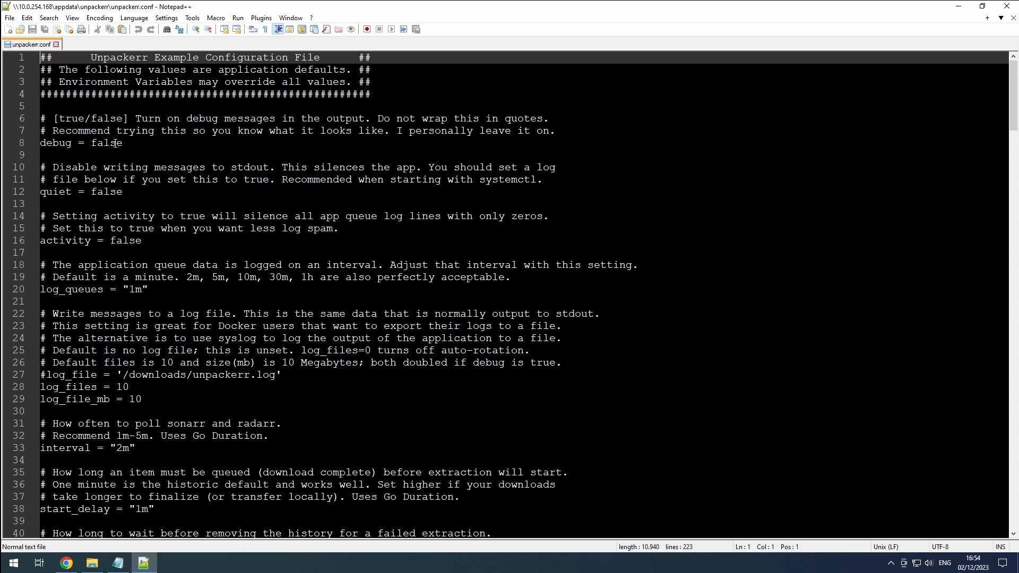
Set debug to true in the configuration file
double_click(107, 144)
text(true)
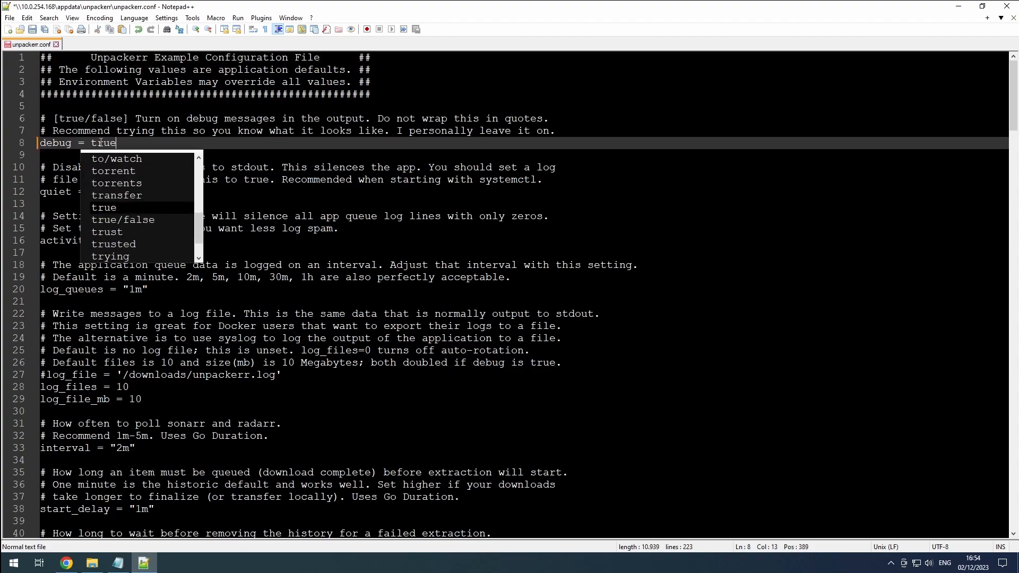
key(Escape)
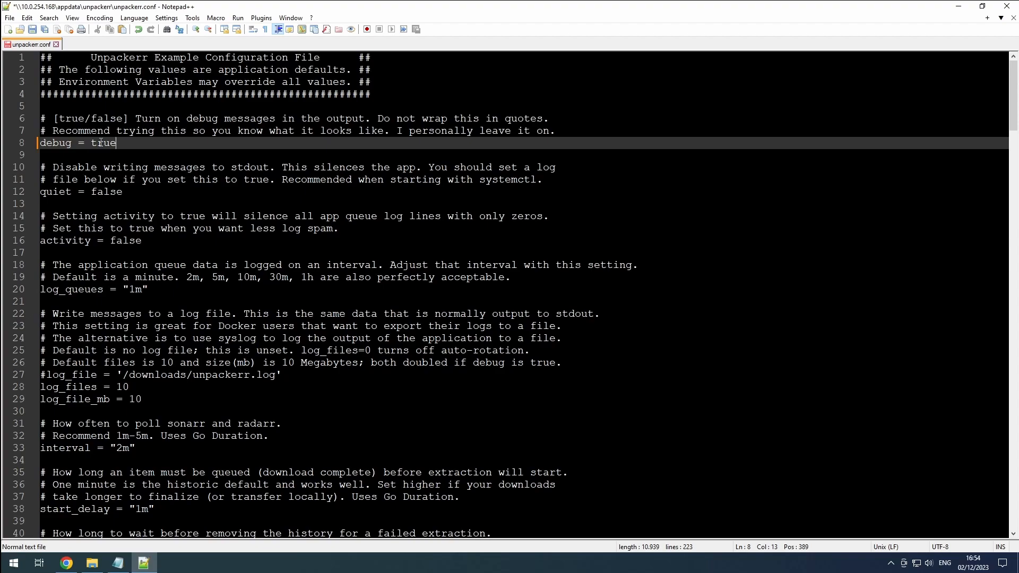
Uncomment the log_file line and set its path to '/config/logs/unpackerr.log'
click(128, 195)
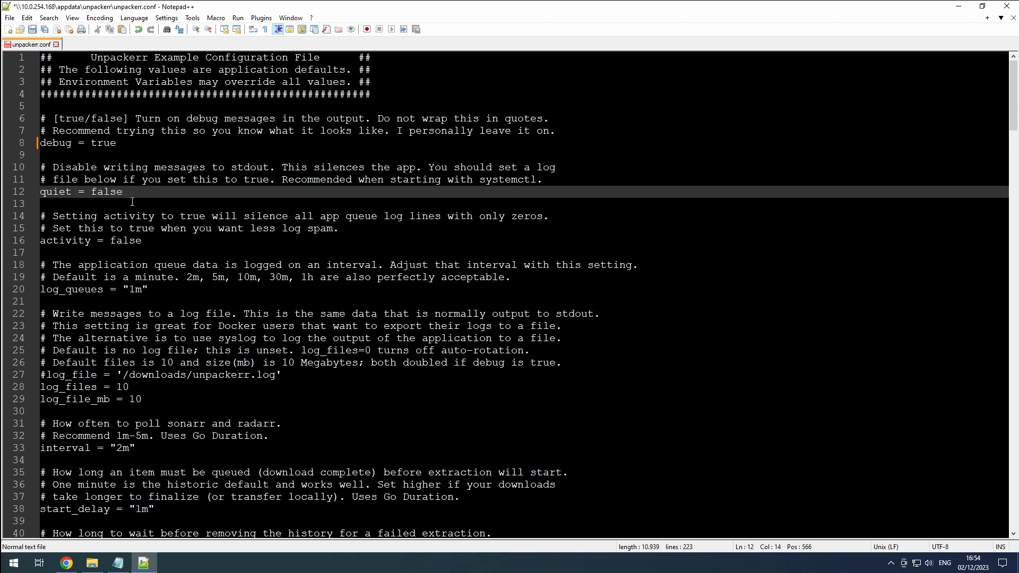
click(157, 238)
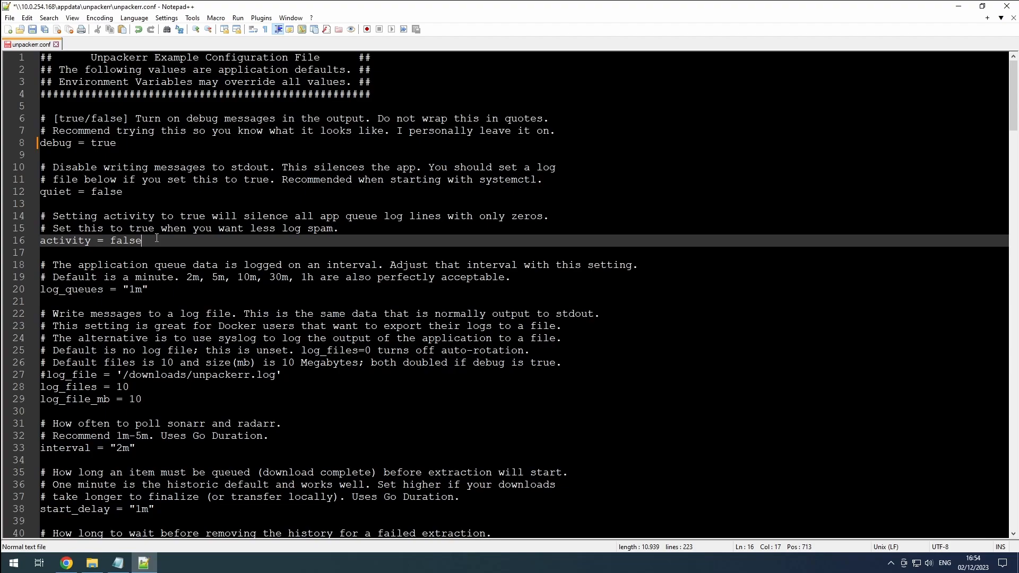
click(160, 288)
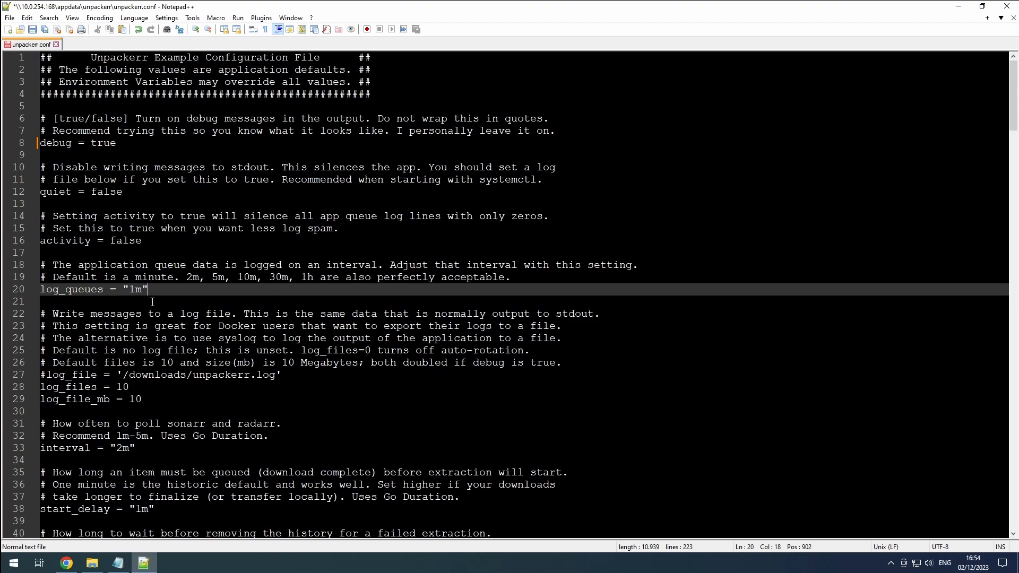
click(47, 376)
key(BackSpace)
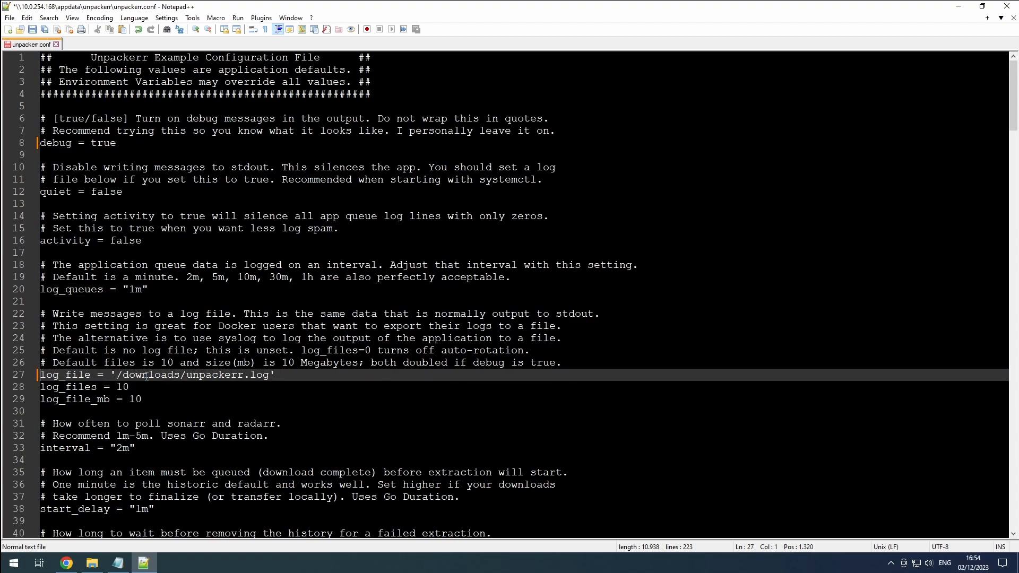
double_click(144, 376)
text(config)
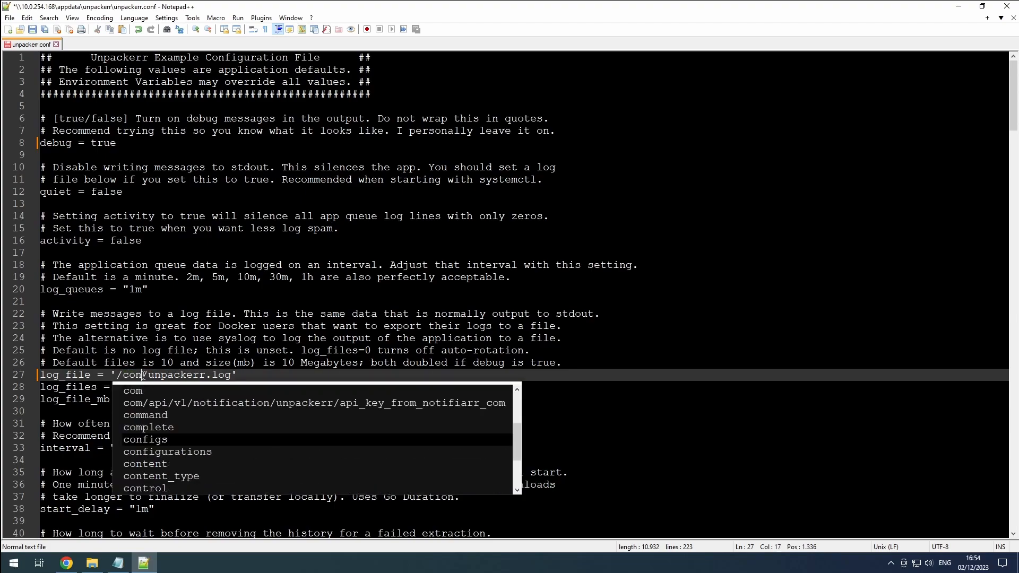
text(/logs)
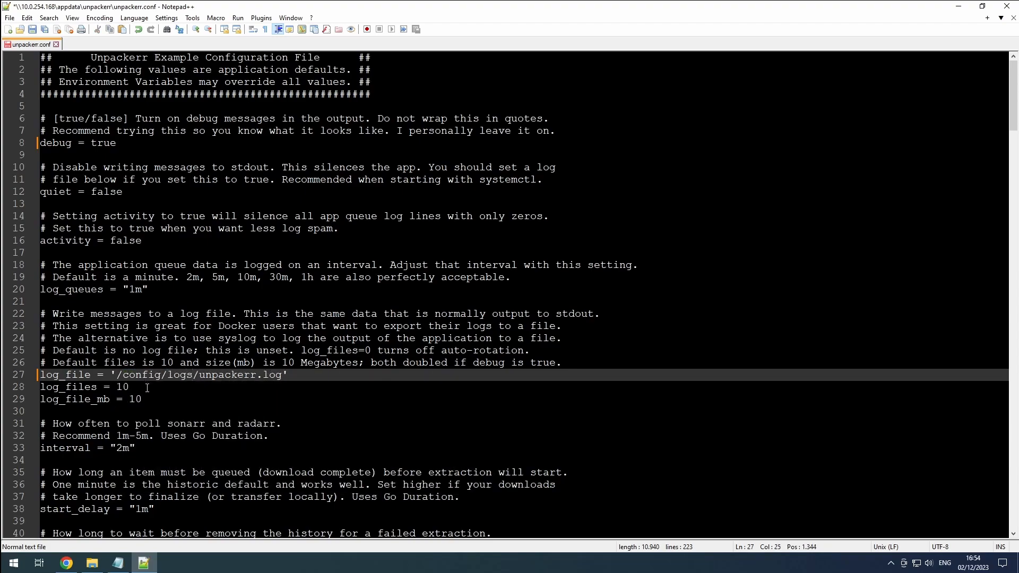
Review the log, interval, delay, parallel and webserver settings in the file
click(147, 388)
click(162, 395)
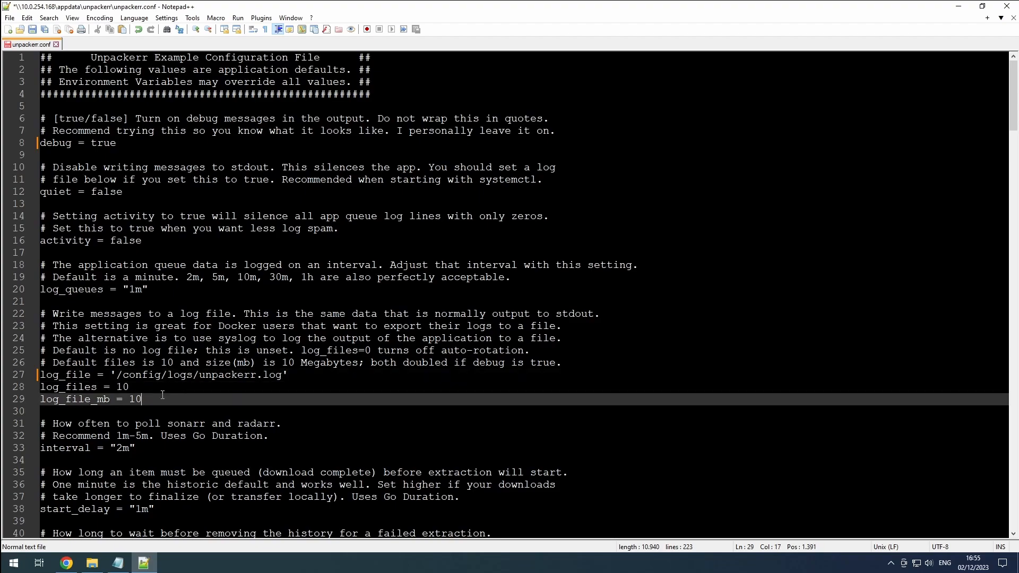
scroll(162, 395, down, 5)
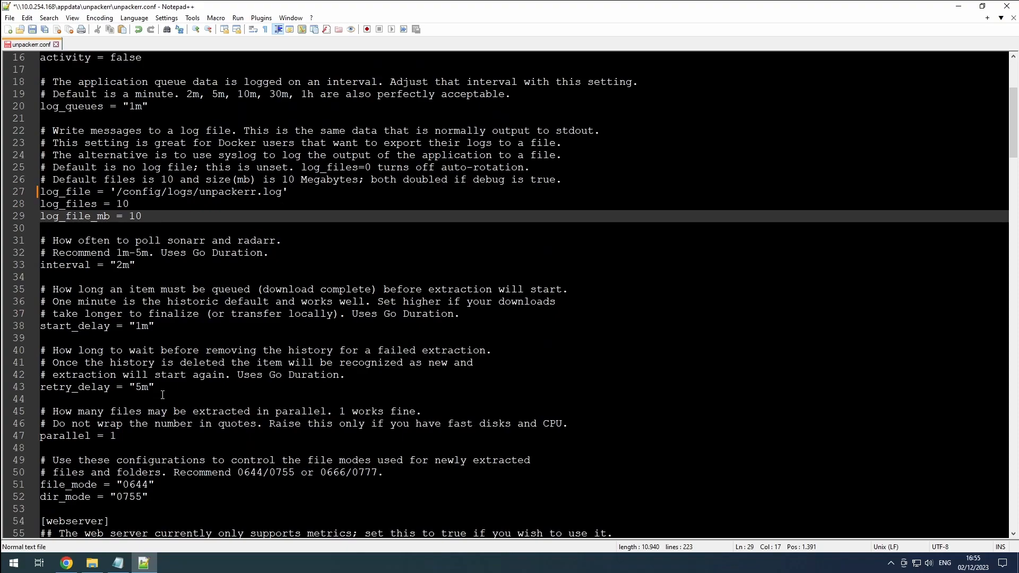
click(165, 263)
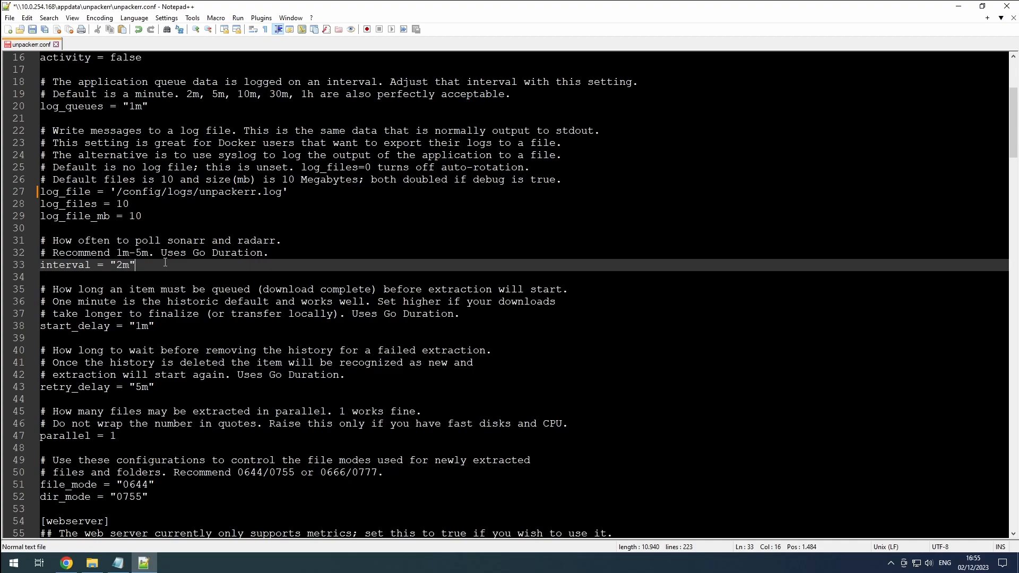
click(172, 325)
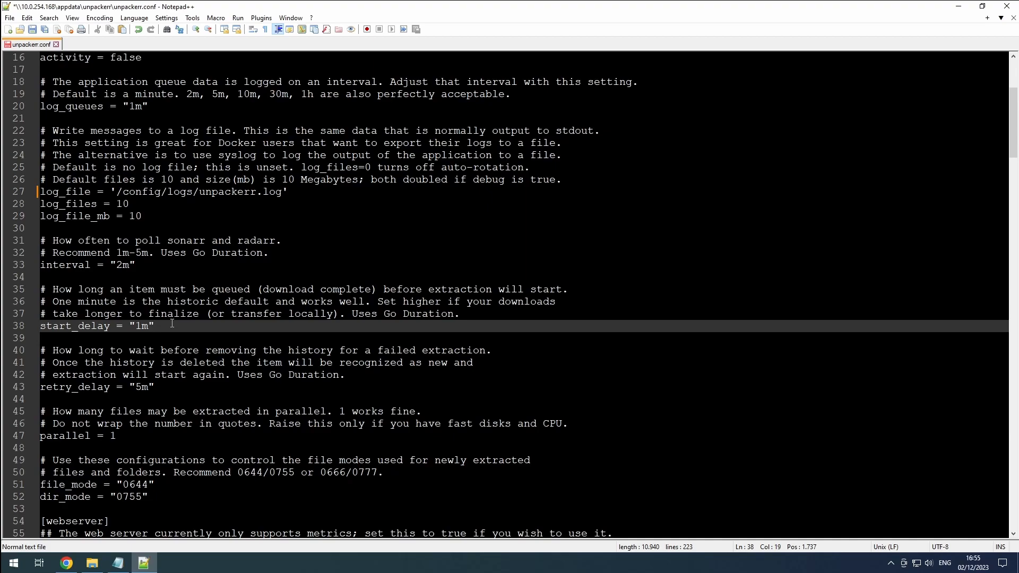
click(175, 387)
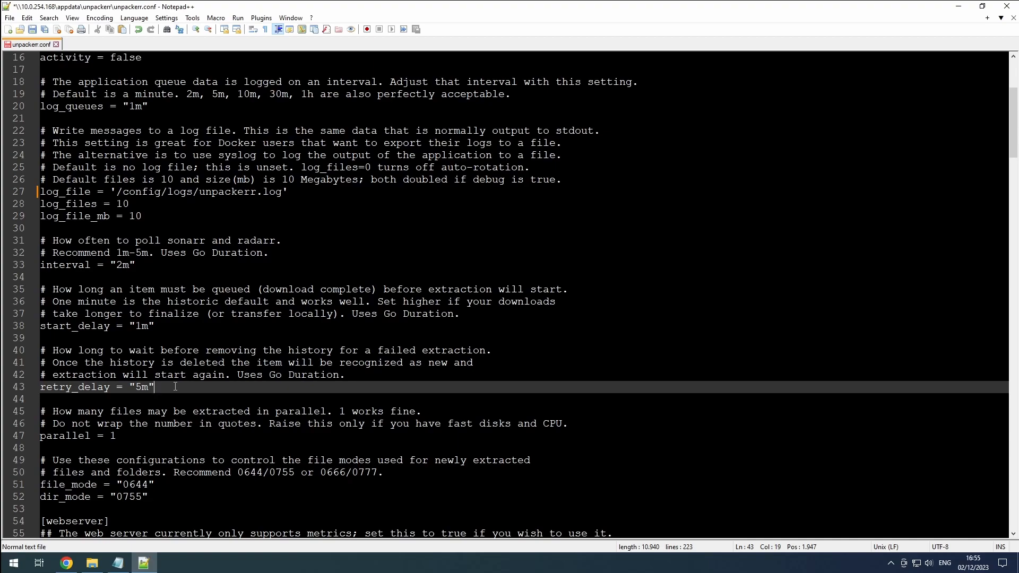
click(168, 434)
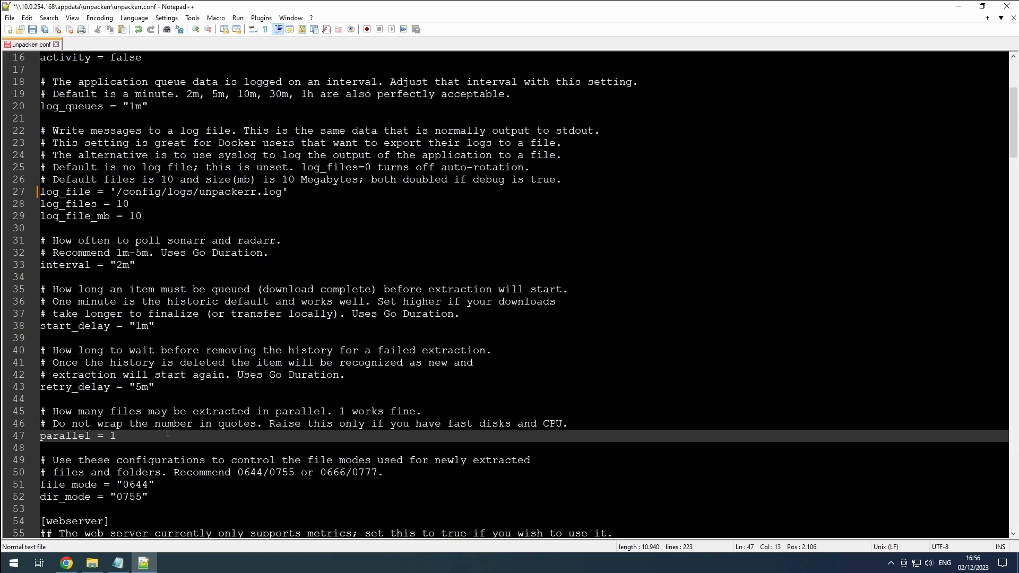
scroll(175, 431, down, 8)
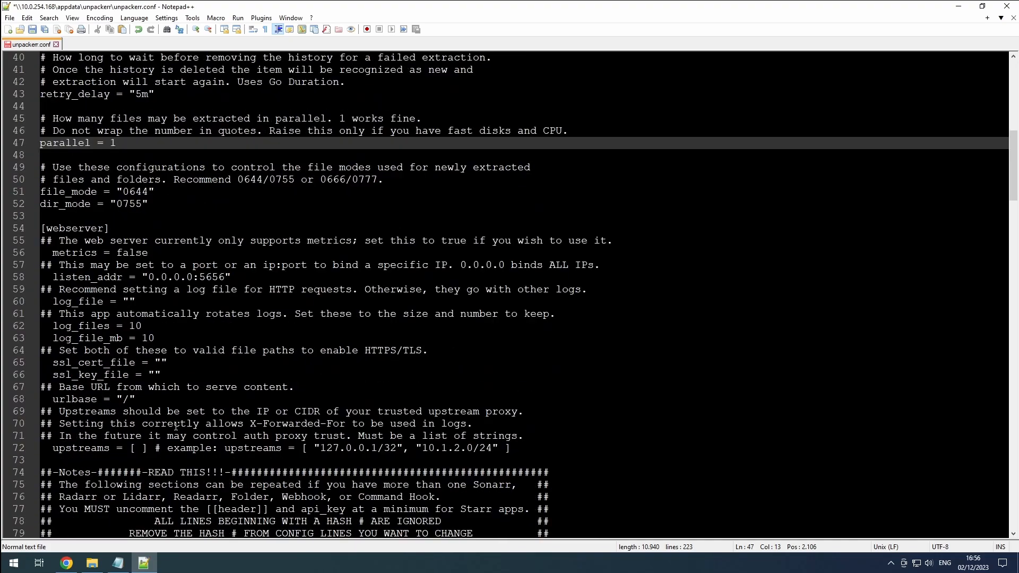
click(156, 253)
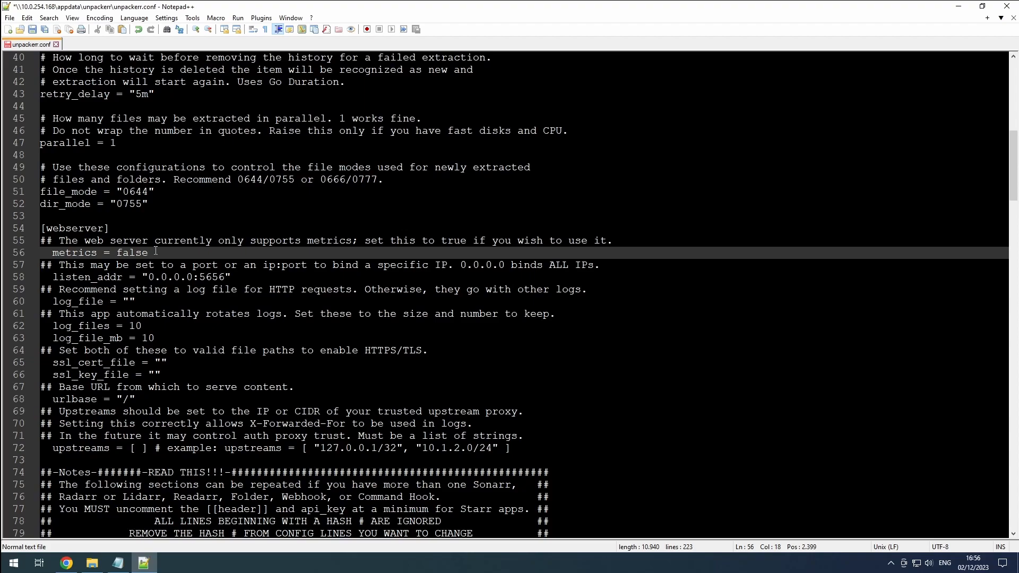
scroll(156, 252, down, 4)
scroll(155, 263, down, 4)
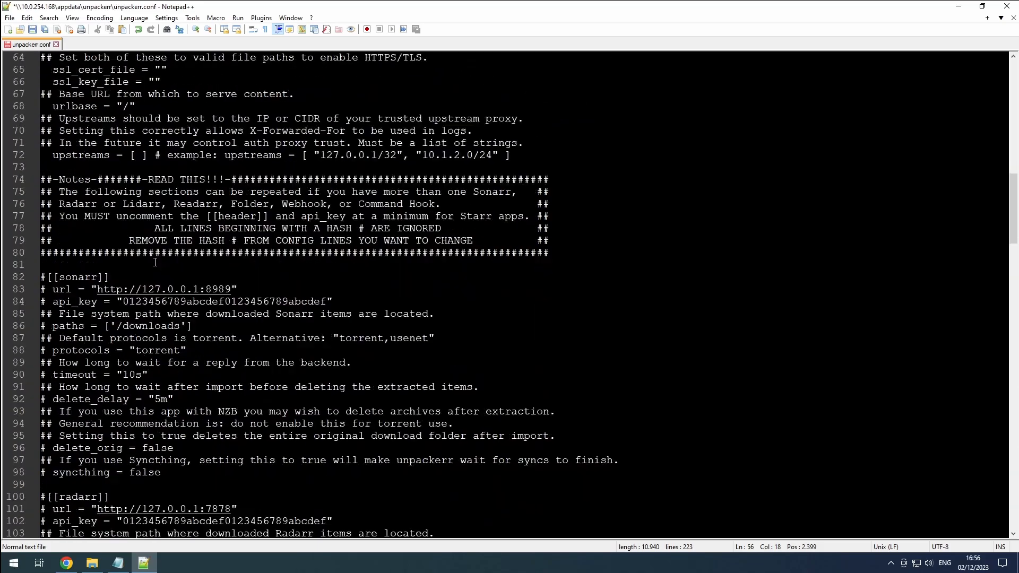
Browse the Sonarr, Radarr, Lidarr and Readarr sections of the configuration
click(144, 266)
click(145, 280)
scroll(145, 280, down, 6)
click(145, 280)
scroll(145, 280, down, 4)
click(167, 353)
scroll(167, 352, down, 5)
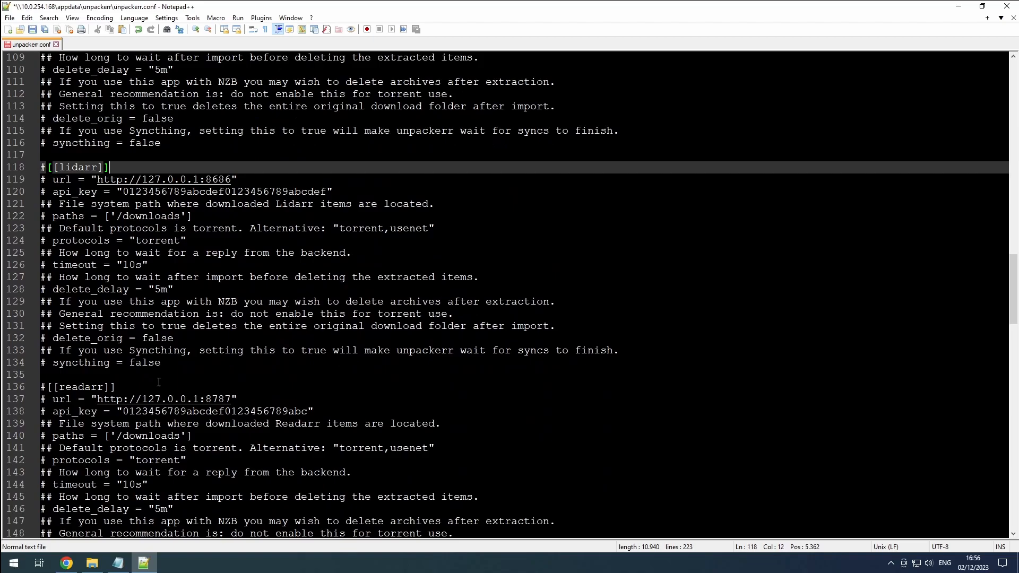
click(154, 387)
scroll(130, 311, up, 11)
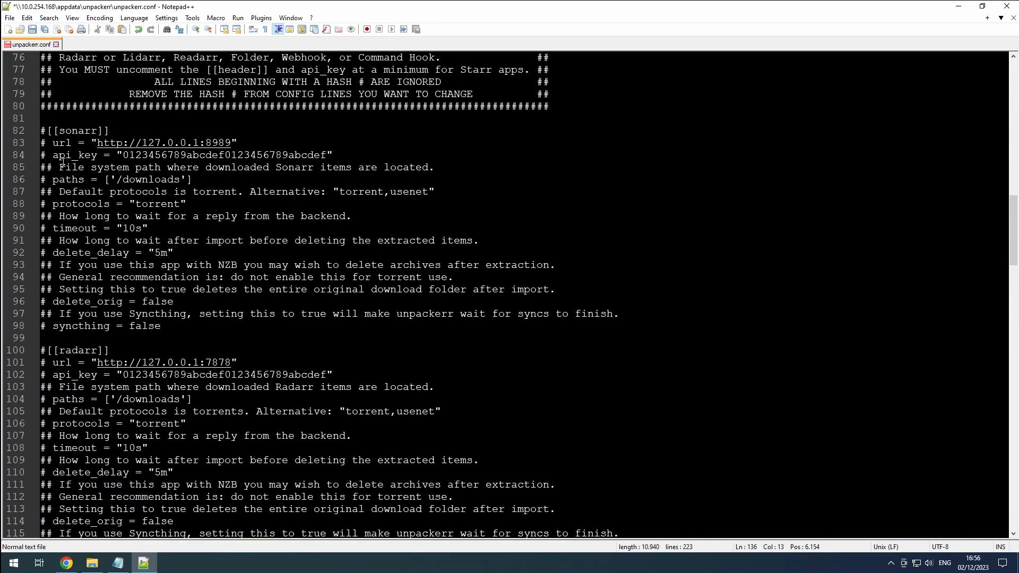
Uncomment the [[sonarr]] header and its url line
click(49, 129)
key(BackSpace)
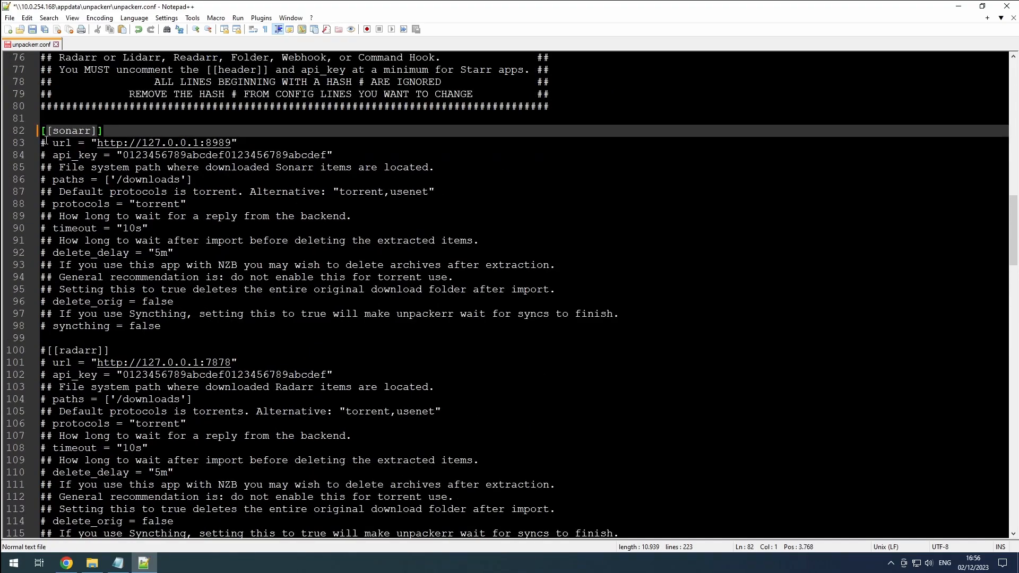
click(46, 143)
key(BackSpace)
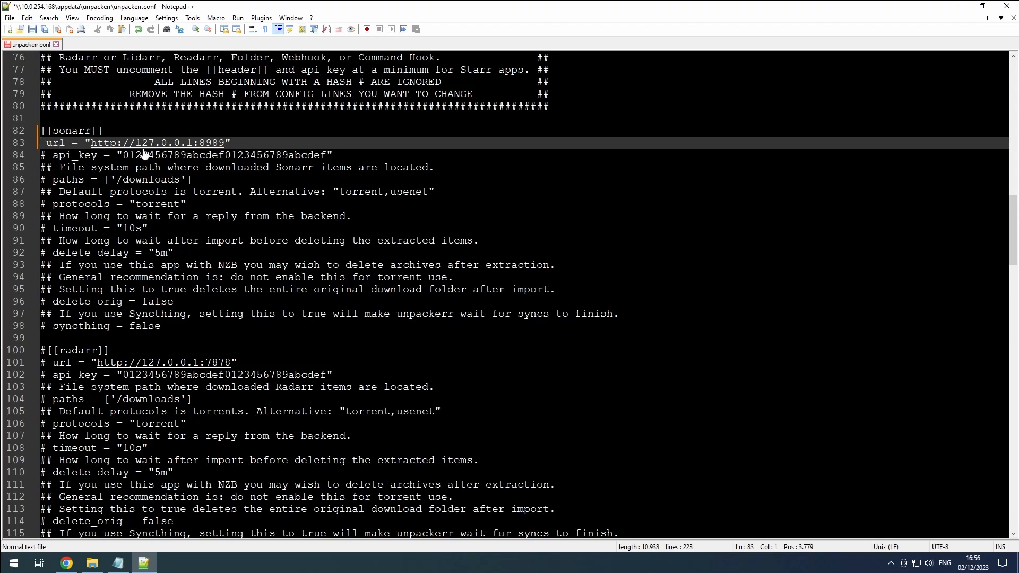
Change the Sonarr url host from 127.0.0.1 to sonarr, keeping port 8989
drag(135, 144, 193, 150)
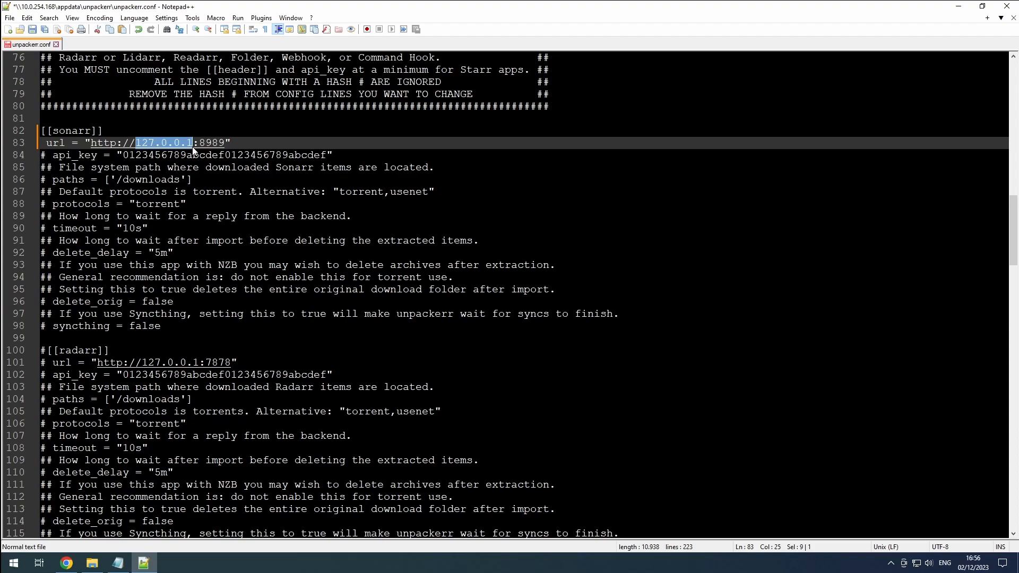
text(sonarr)
key(Right)
key(shift+Right)
key(shift+Right)
key(shift+Right)
key(shift+Right)
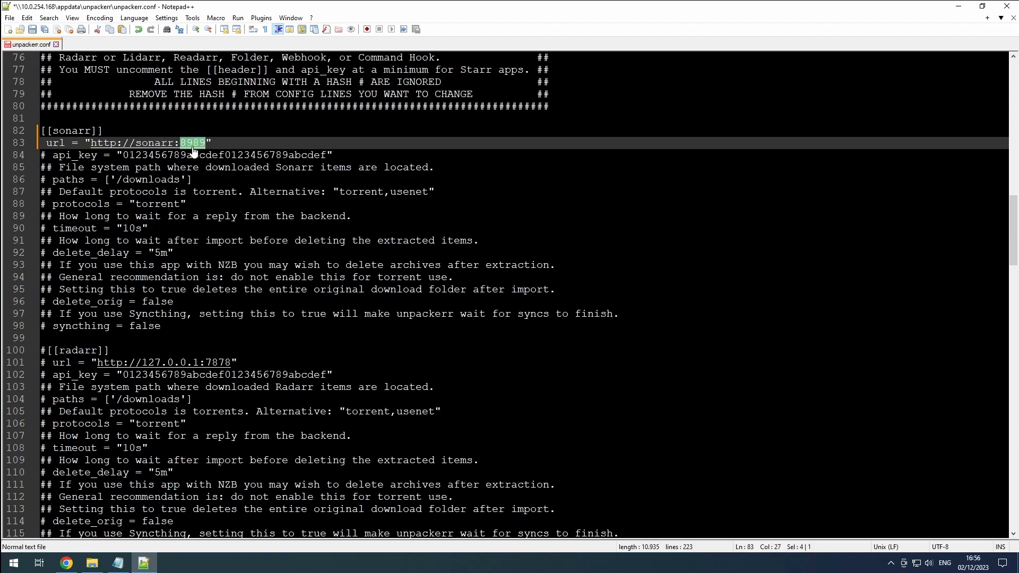
click(224, 144)
Copy the Sonarr API key from the notes page and paste it into the Sonarr api_key line
click(66, 564)
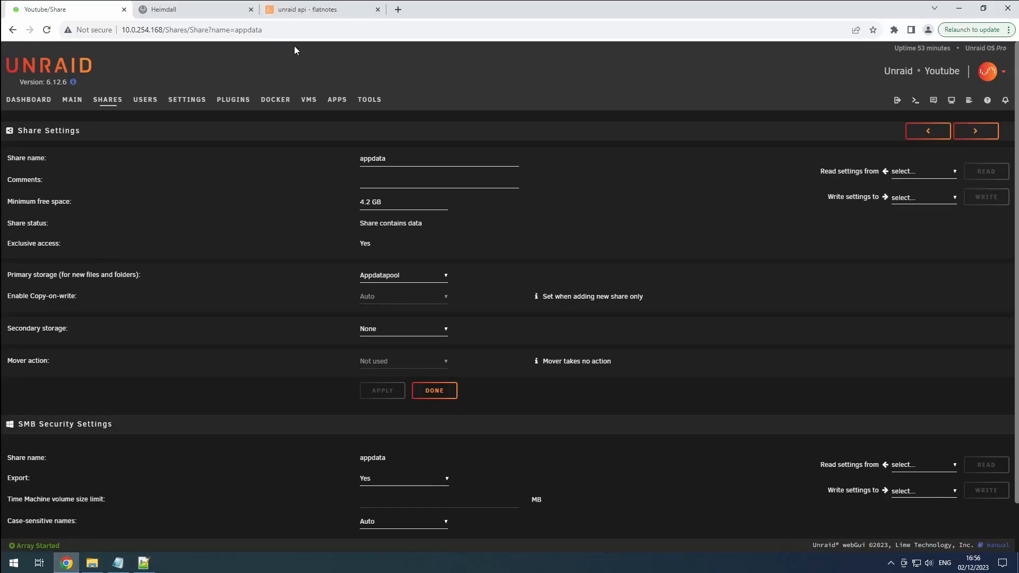
click(318, 9)
double_click(322, 169)
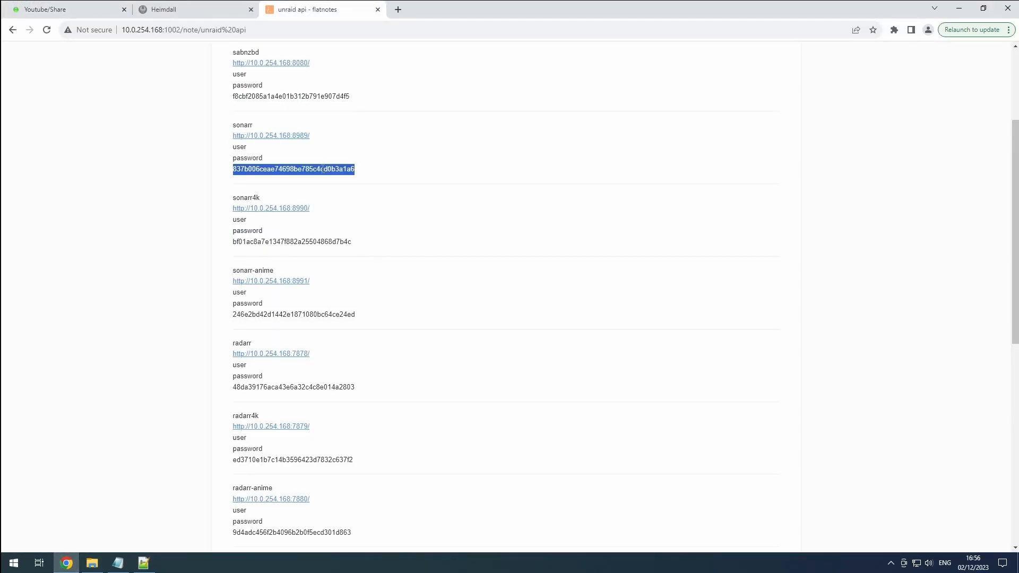
click(143, 563)
double_click(265, 155)
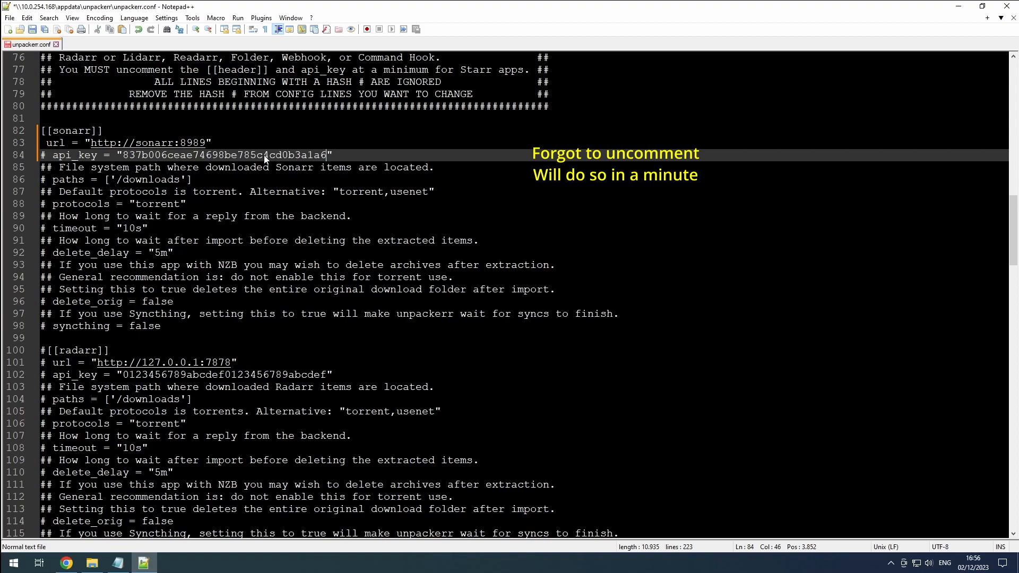
Replace the Sonarr paths value with '/data/downloads/torrents/complete/sonarr' copied from Notepad
click(180, 180)
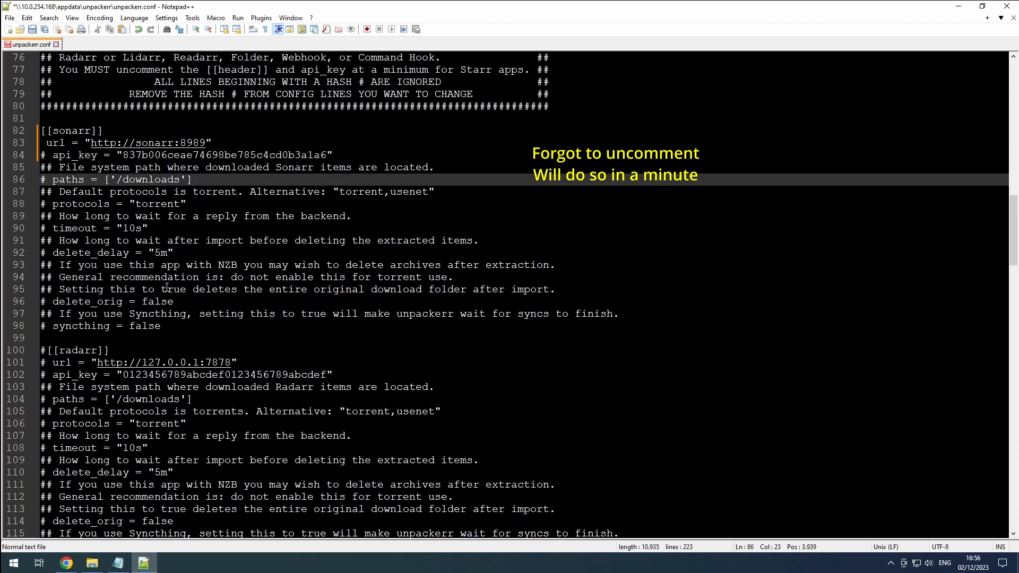
click(118, 563)
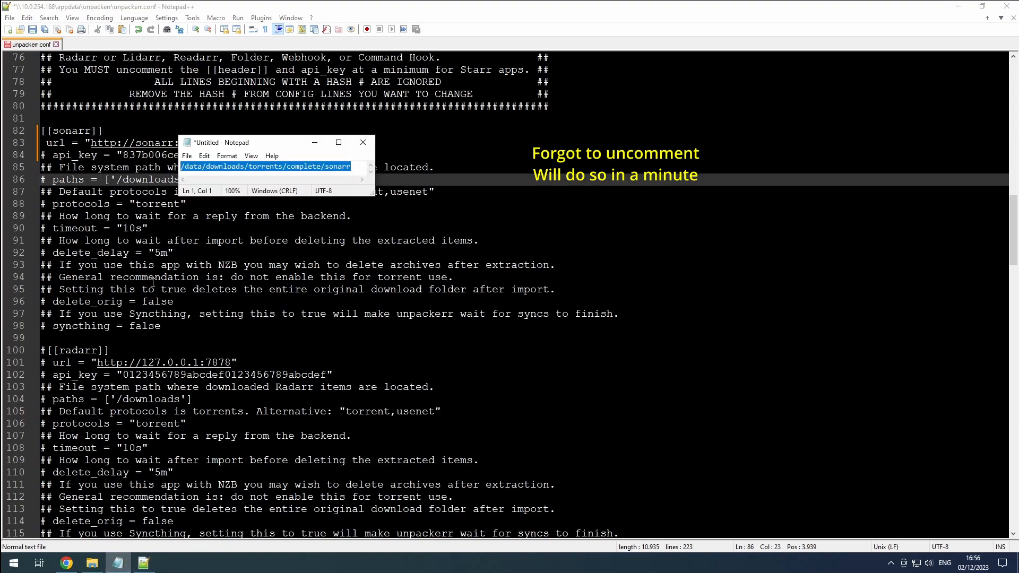
click(115, 180)
drag(115, 181, 180, 181)
text(/data/downloads/torrents/complete/sonarr)
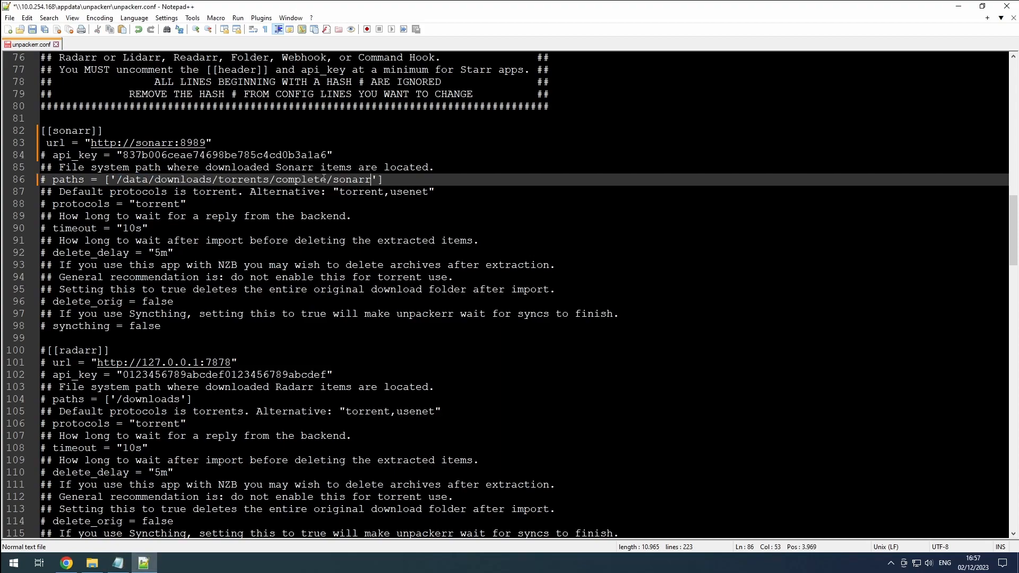
click(380, 180)
text(,'...')
key(BackSpace)
key(BackSpace)
key(BackSpace)
key(BackSpace)
key(BackSpace)
key(BackSpace)
Uncomment the Sonarr protocols and paths lines
key(Down)
key(Down)
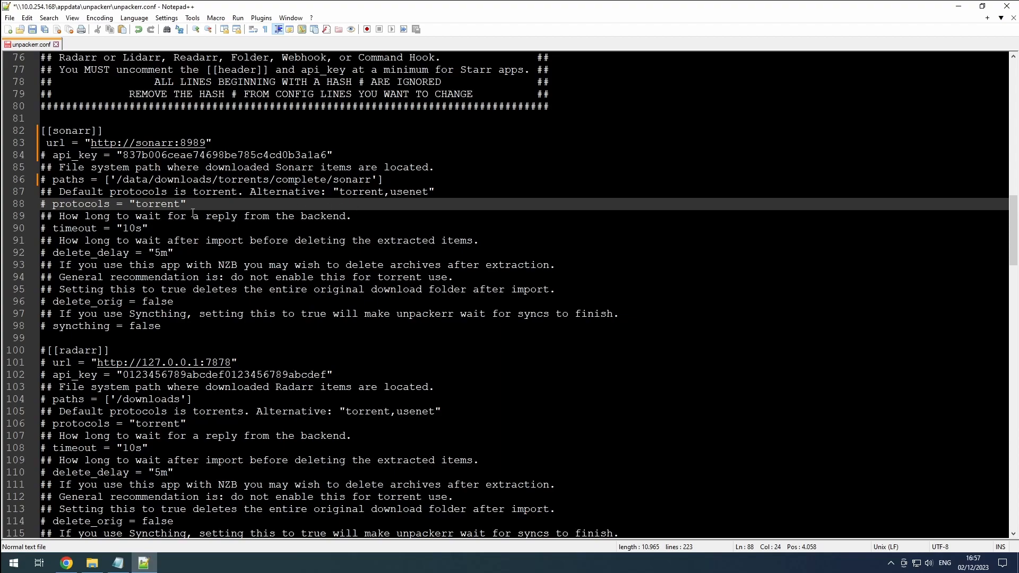
click(46, 206)
key(BackSpace)
click(41, 177)
key(Delete)
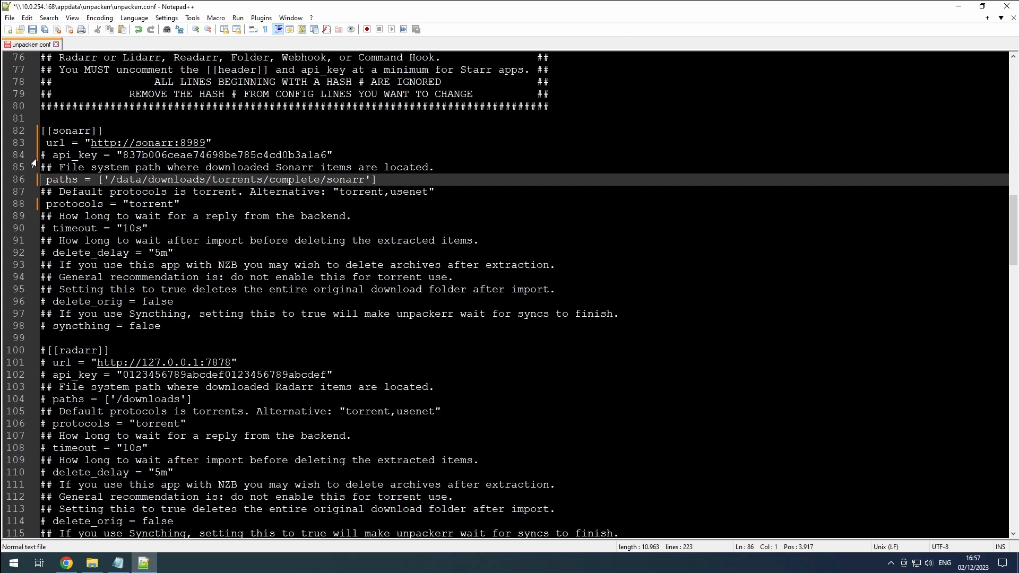
Uncomment the Sonarr api_key, timeout, delete_delay and delete_orig lines
click(42, 154)
key(Delete)
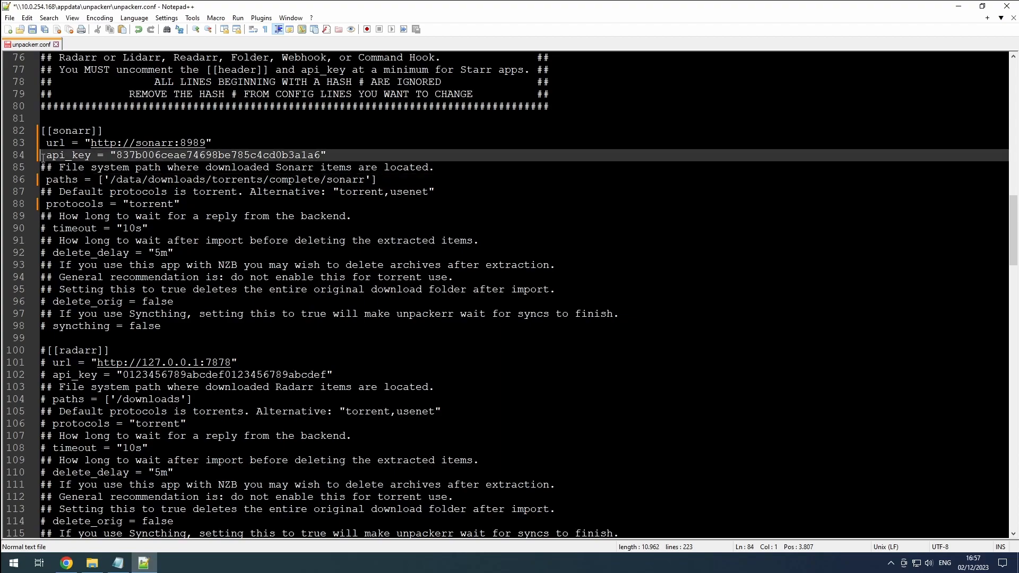
click(153, 229)
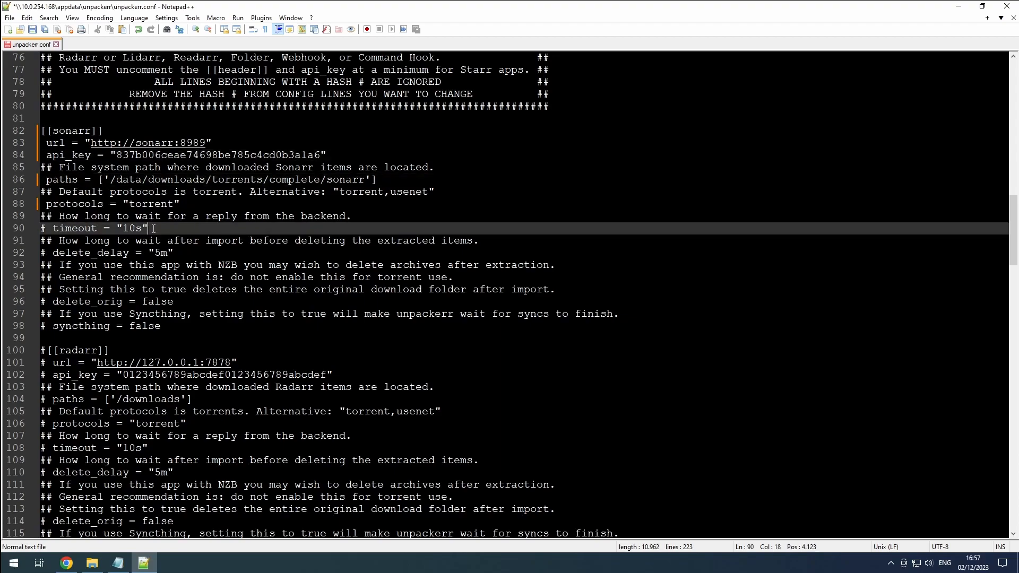
key(Home)
key(Delete)
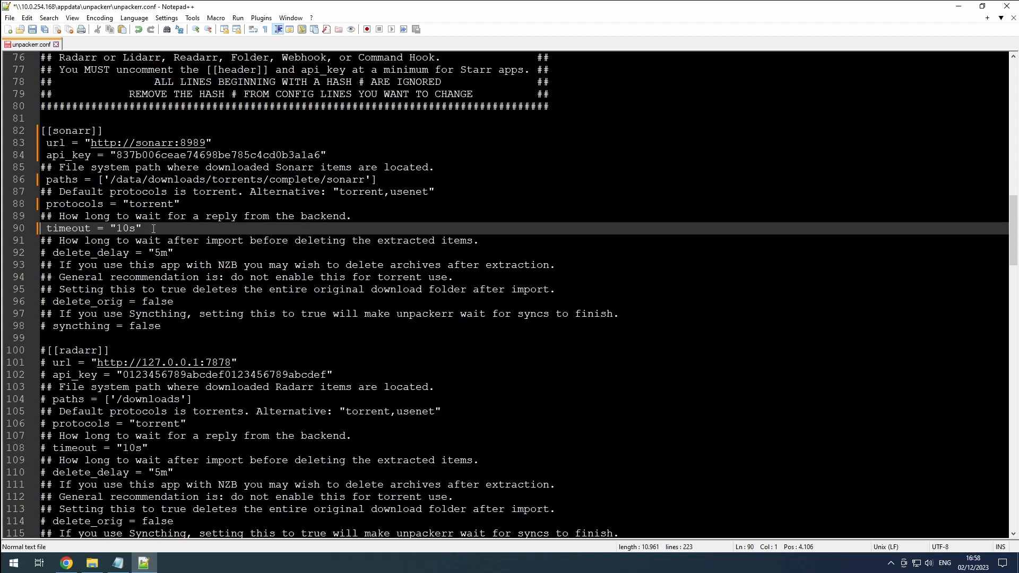
click(47, 254)
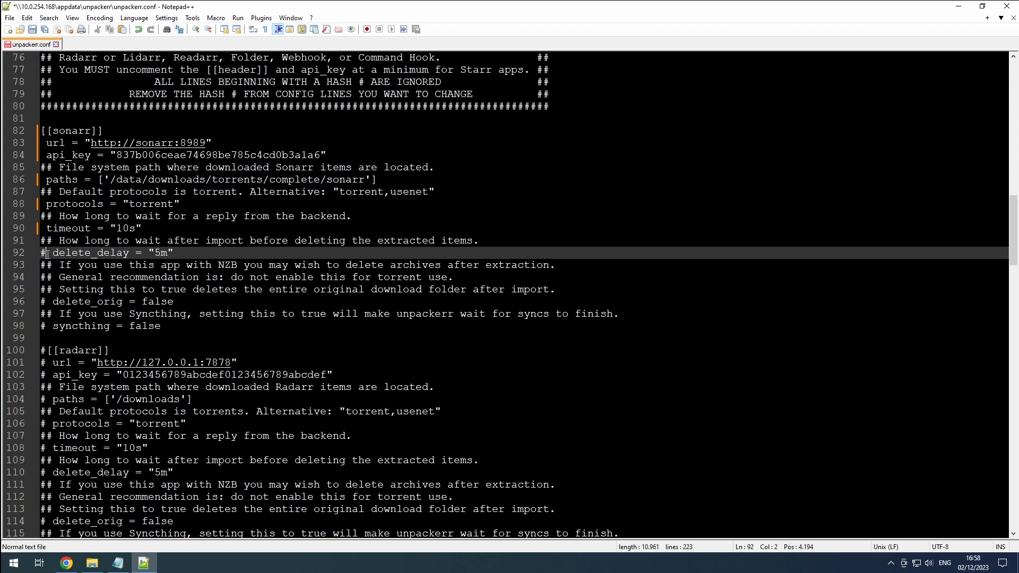
key(BackSpace)
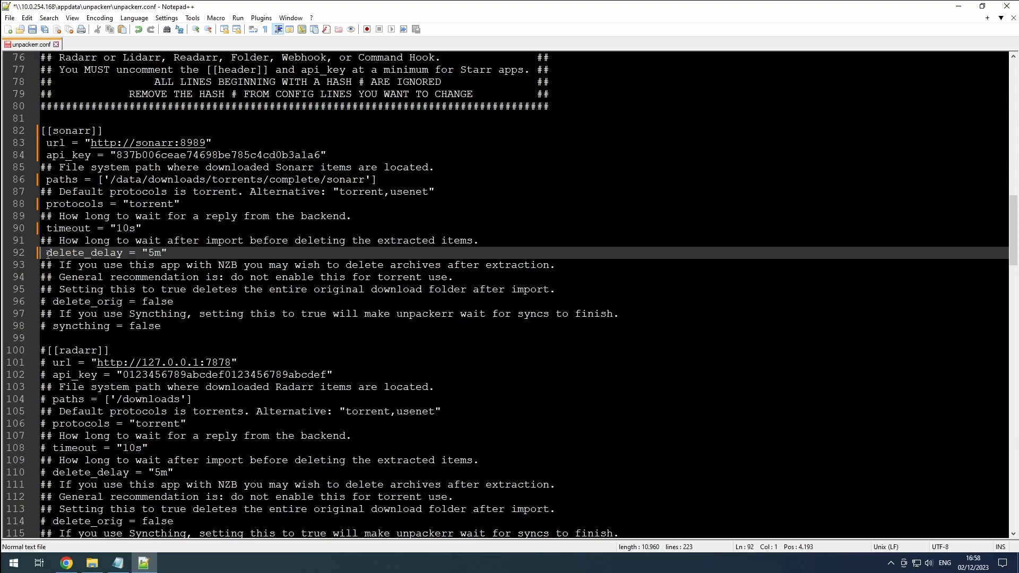
click(47, 303)
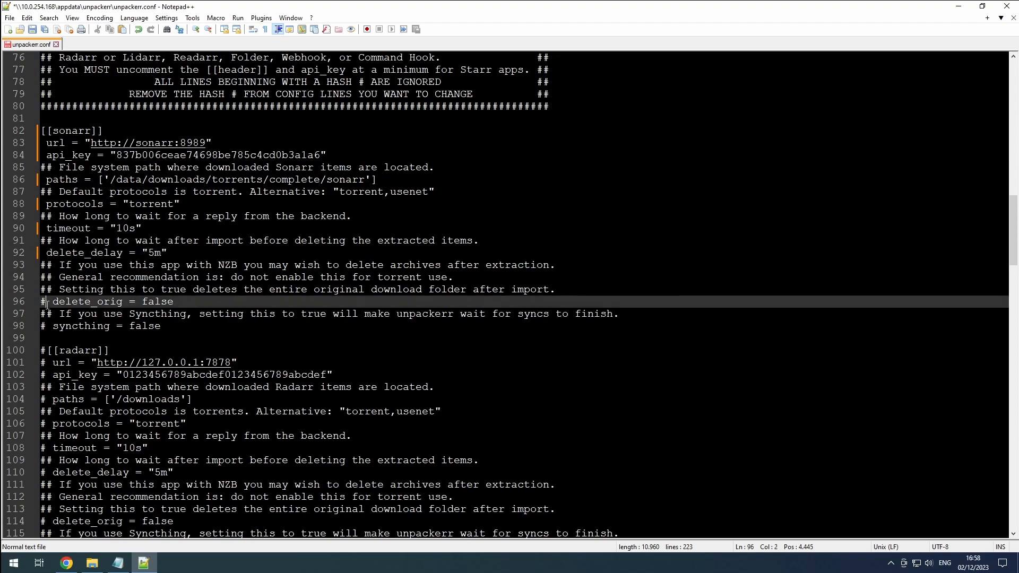
key(BackSpace)
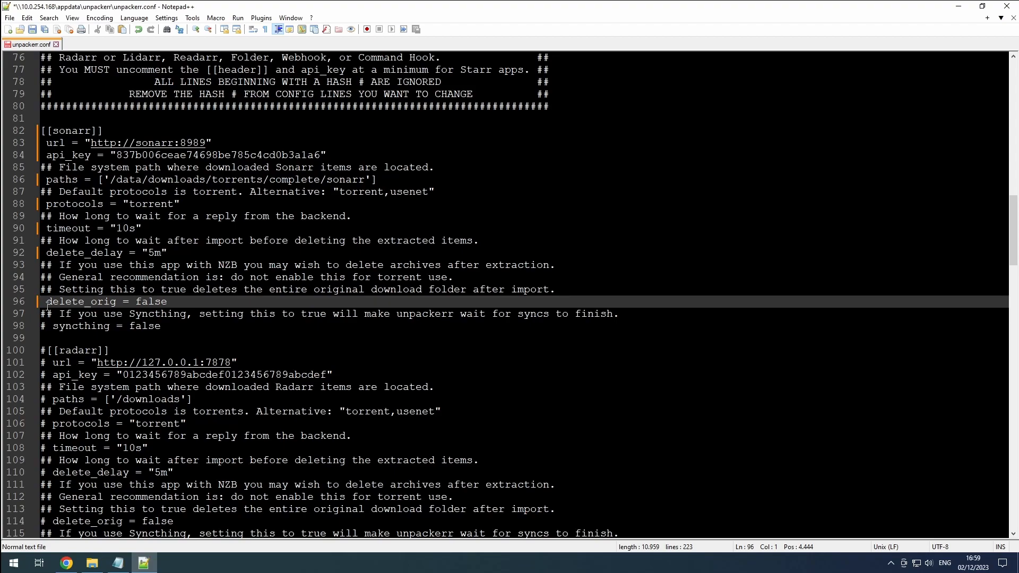
Copy the whole Sonarr section and paste a duplicate of it directly below
click(45, 326)
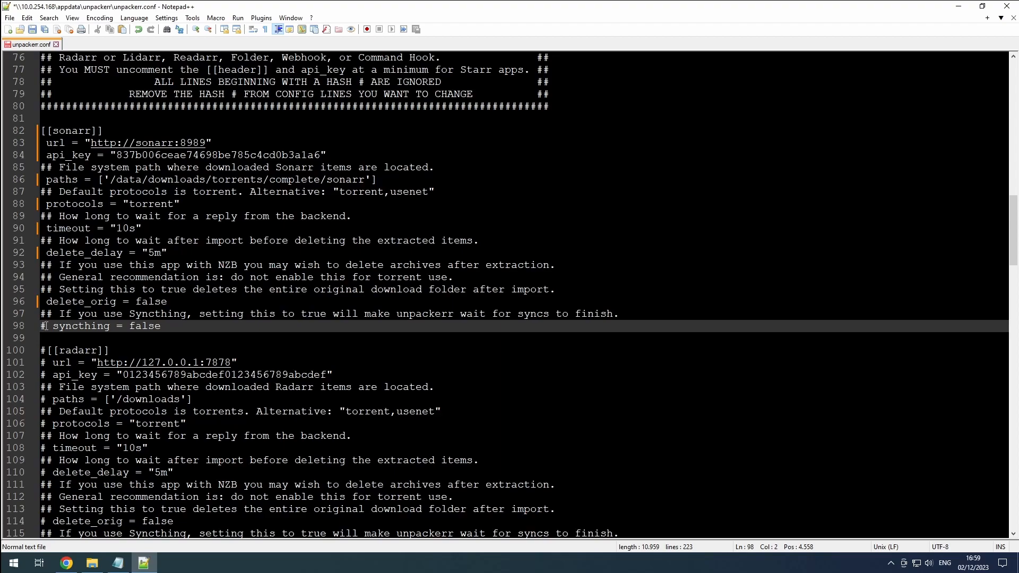
key(Down)
key(shift+Up)
key(shift+Up)
key(shift+Up)
key(shift+Up)
key(shift+Up)
key(shift+Up)
key(shift+Up)
key(shift+Up)
key(shift+Up)
key(shift+Up)
key(shift+Up)
key(shift+Up)
key(shift+Up)
key(shift+Up)
key(shift+Up)
key(shift+Up)
key(shift+Up)
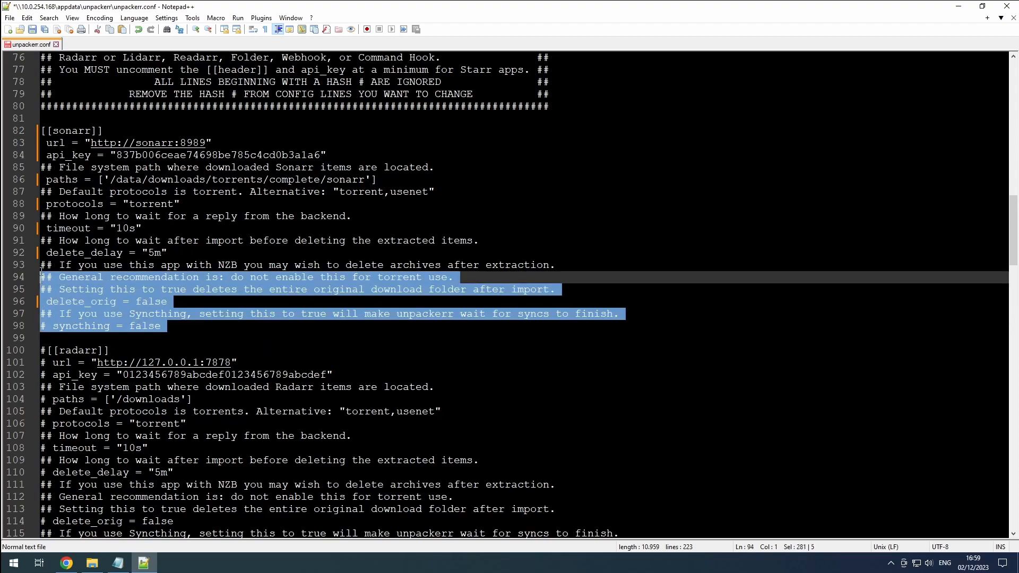
key(ctrl+c)
click(61, 337)
key(ctrl+v)
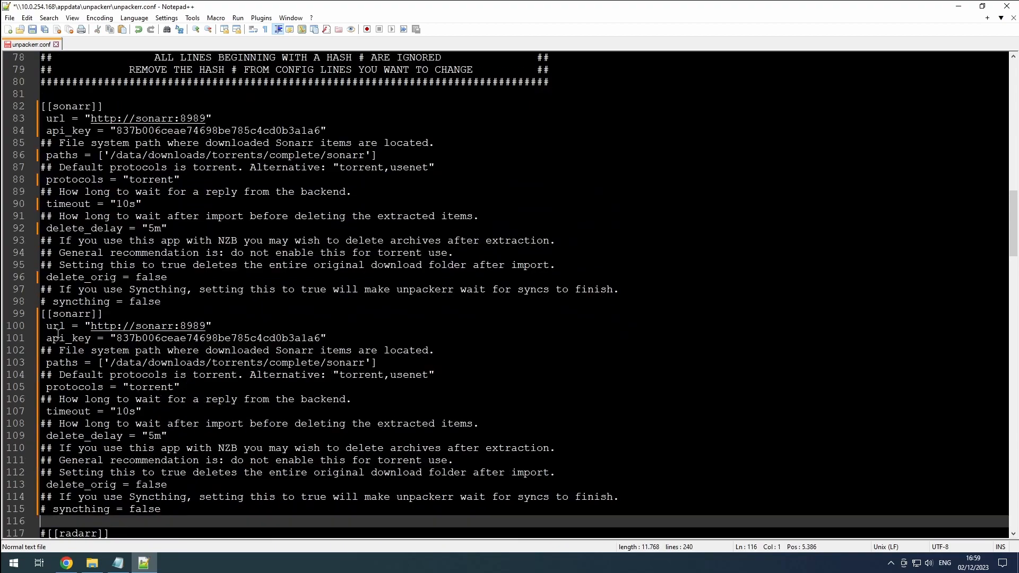
click(178, 327)
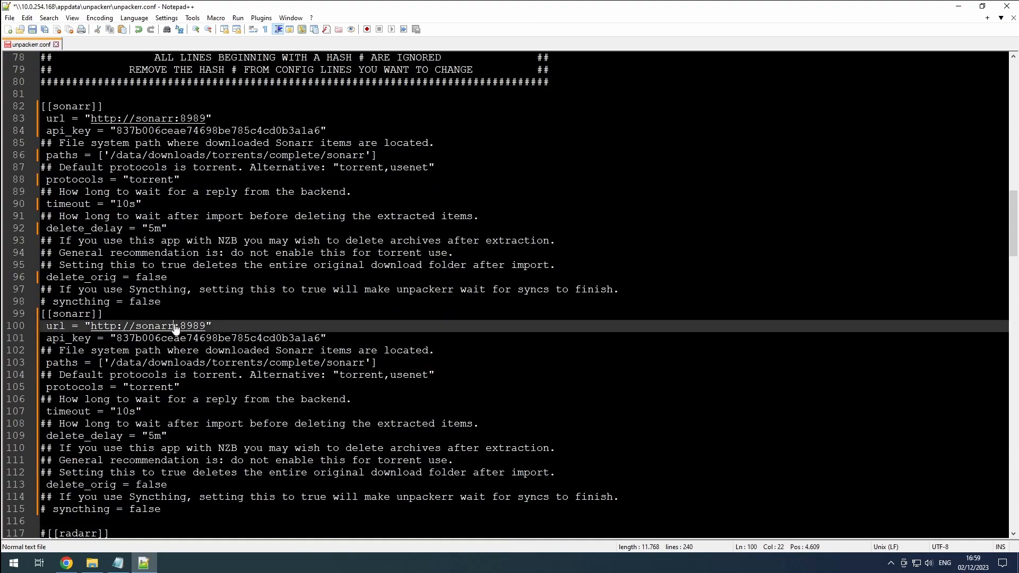
text(4k)
key(shift+Right)
key(shift+Right)
text(90)
Copy the sonarr4k API key from the notes page and paste it into the duplicate's api_key value
click(67, 564)
double_click(268, 242)
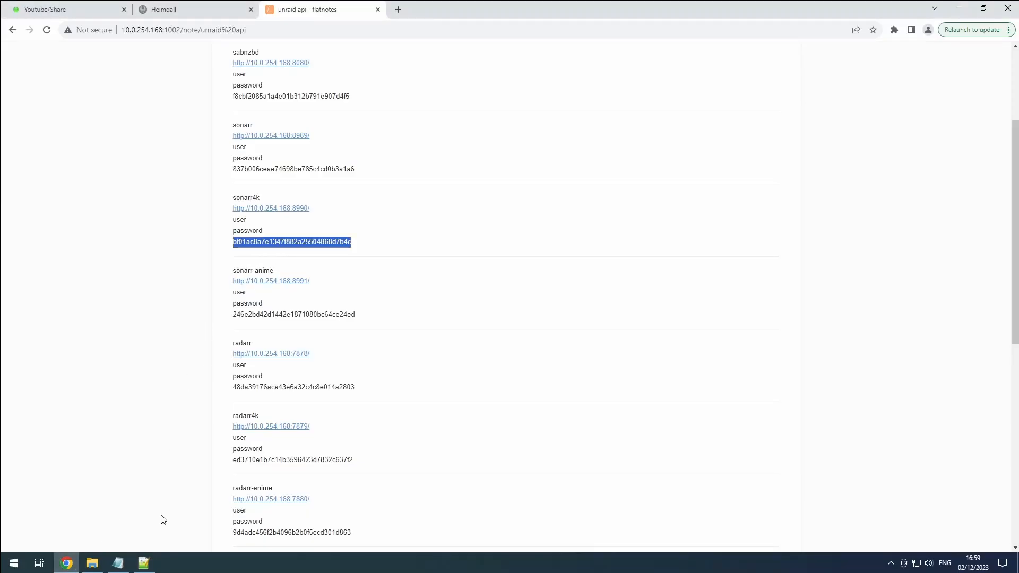
click(143, 564)
double_click(213, 338)
key(ctrl+v)
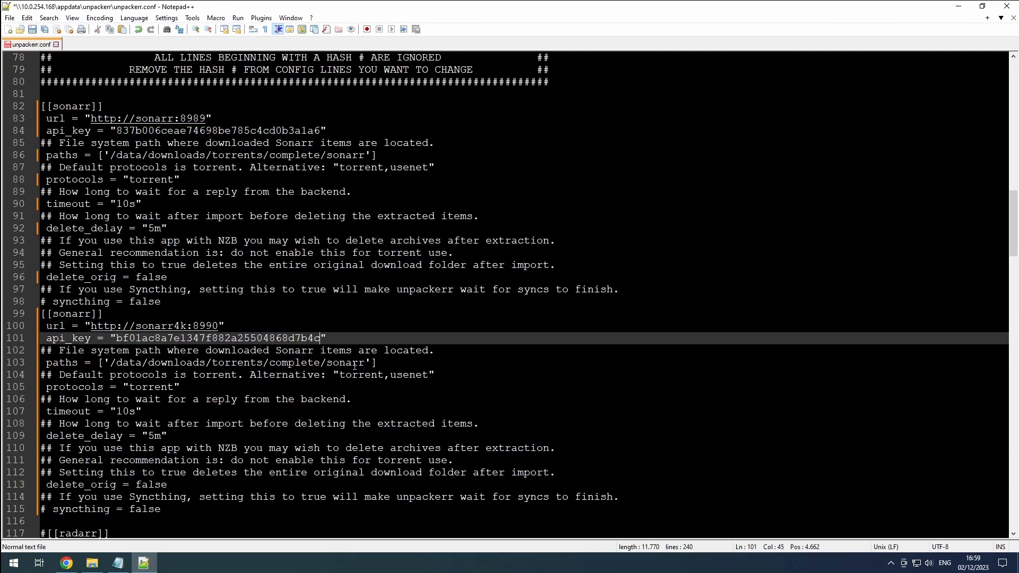
Change the duplicate's paths folder to '/data/downloads/torrents/complete/sonarr4k'
click(365, 363)
text(4k)
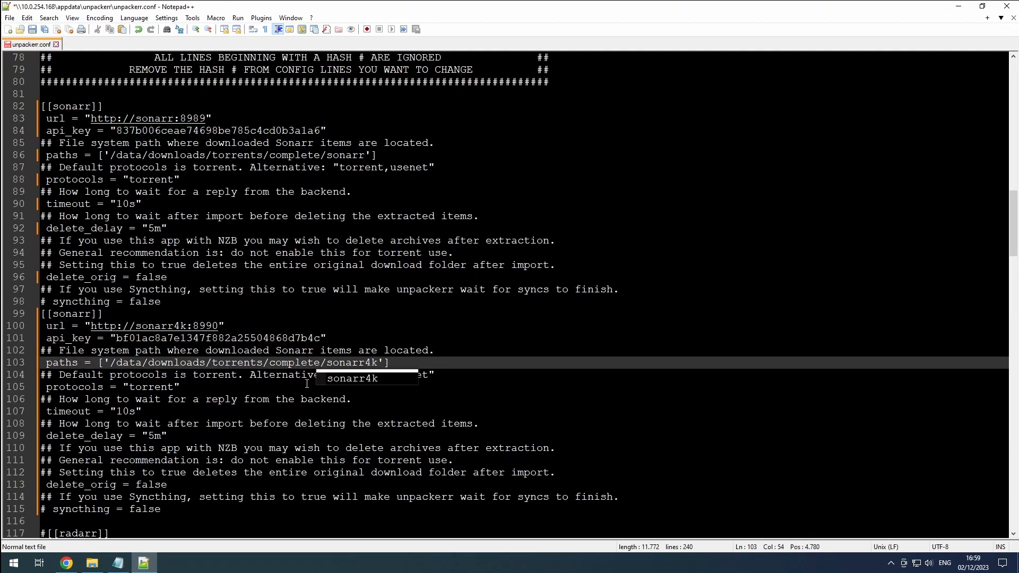
click(255, 385)
Scroll through the Radarr, Lidarr and Readarr sections down to the optional folder settings
scroll(255, 381, down, 5)
click(153, 350)
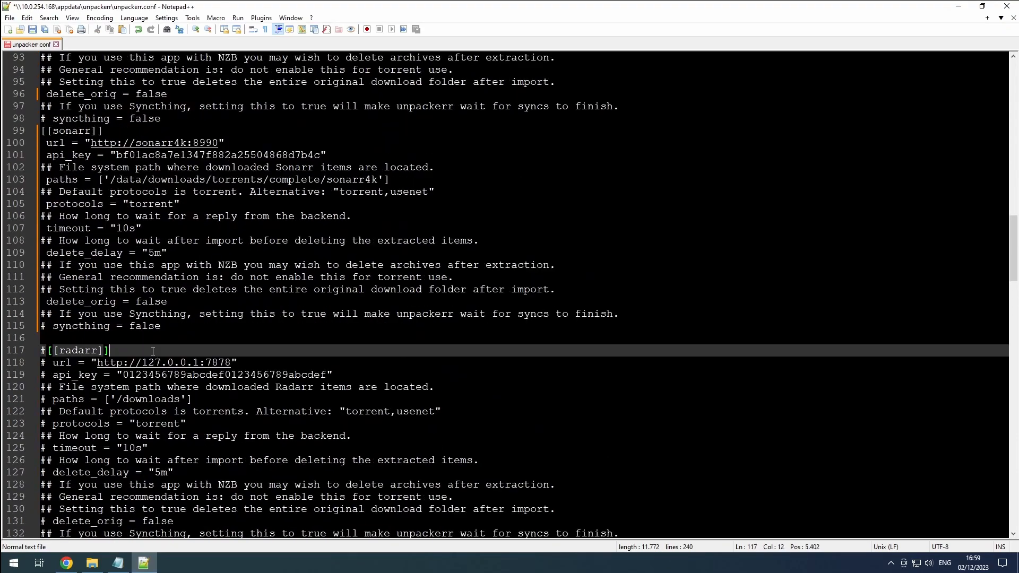
scroll(153, 352, down, 5)
click(145, 386)
scroll(144, 386, down, 6)
click(144, 386)
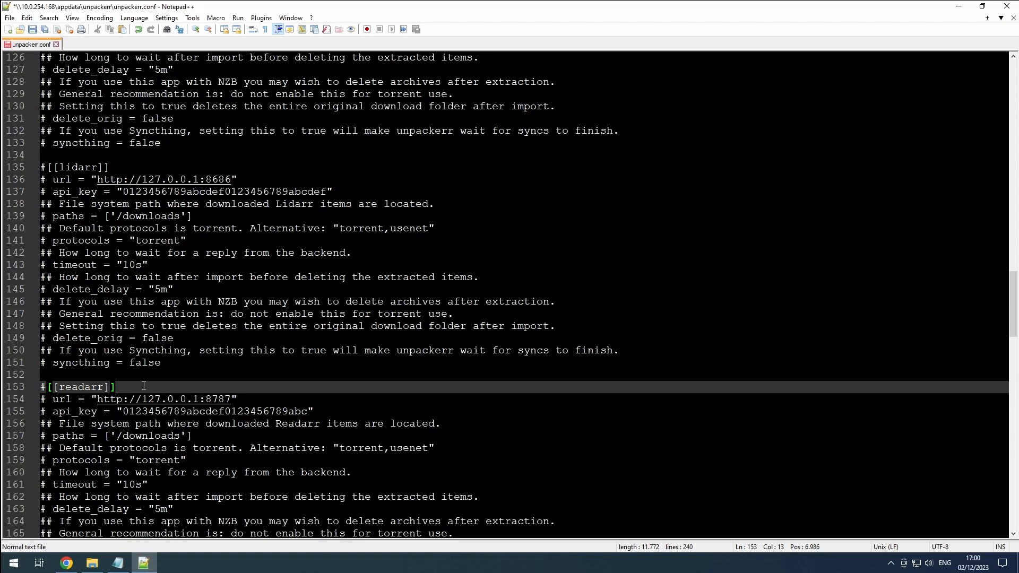
scroll(144, 386, down, 7)
scroll(144, 386, down, 6)
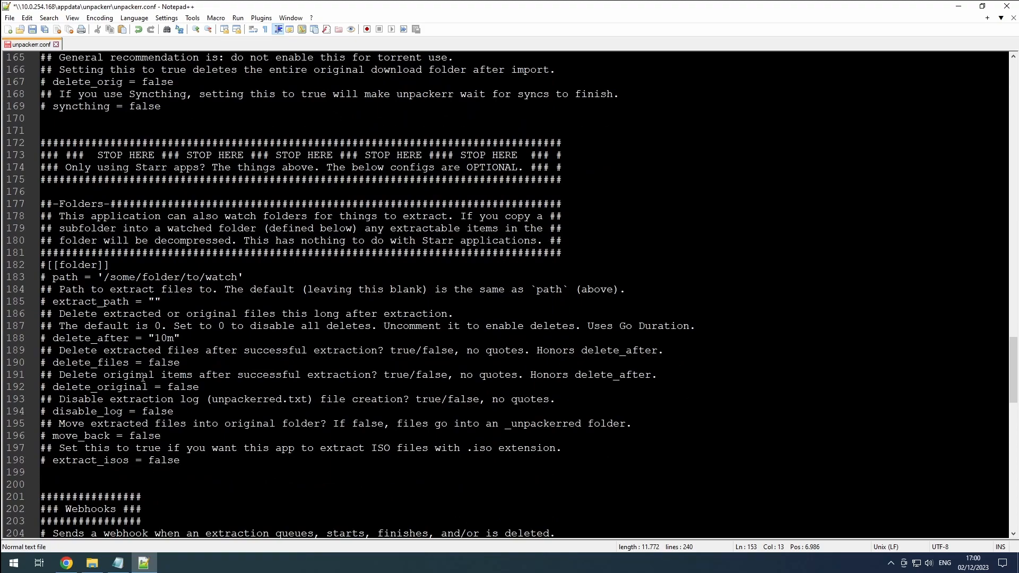
Uncomment the [[folder]] header and its path line
click(48, 265)
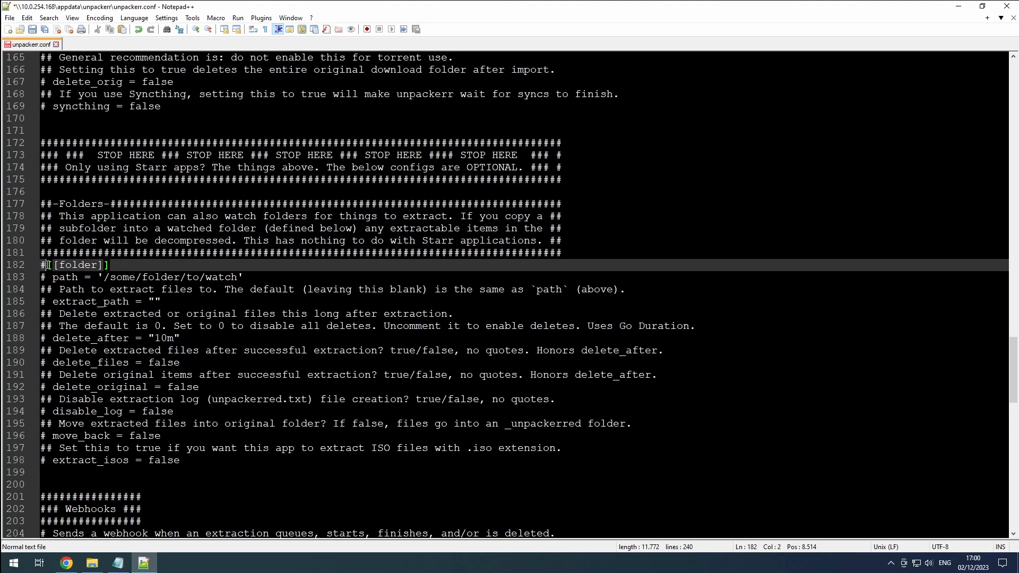
key(BackSpace)
key(Down)
key(Delete)
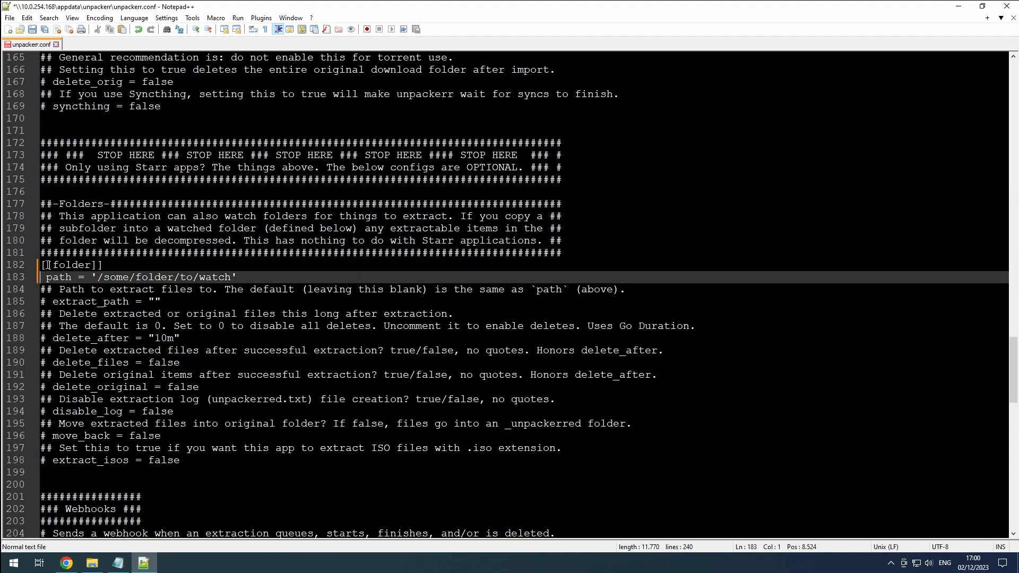
Set the folder path to '/data/downloads/torrents/complete/prowlarr' using the path copied from Notepad
click(119, 564)
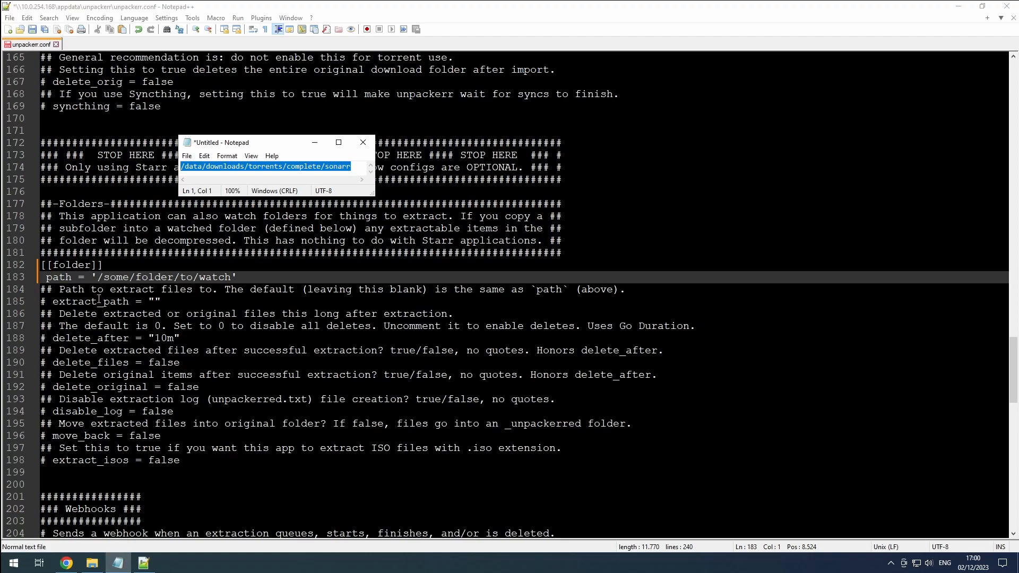
drag(100, 280, 229, 282)
key(ctrl+v)
key(BackSpace)
key(BackSpace)
key(BackSpace)
key(BackSpace)
key(BackSpace)
key(BackSpace)
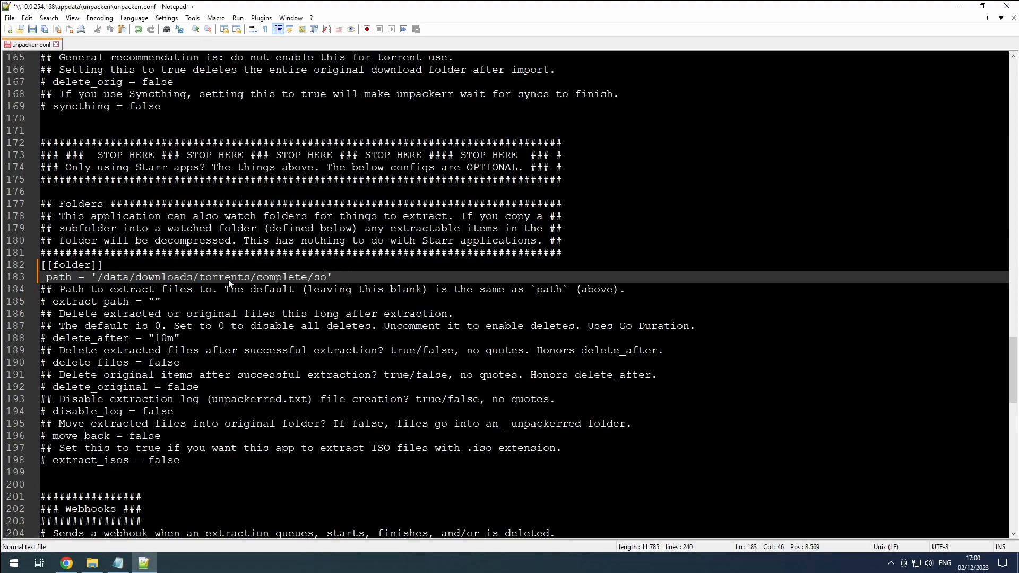
text(prowlarr)
click(180, 303)
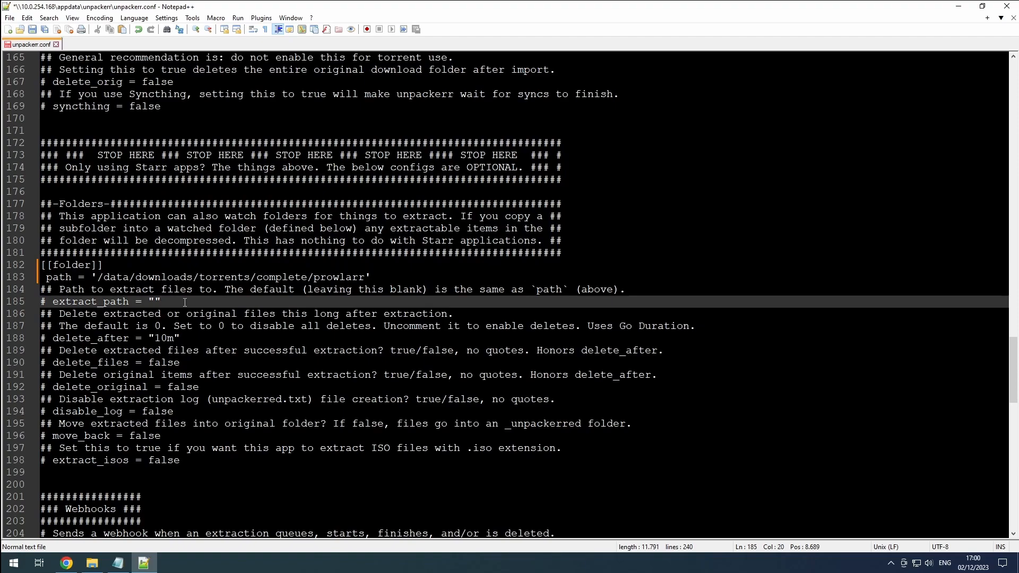
key(Home)
key(Delete)
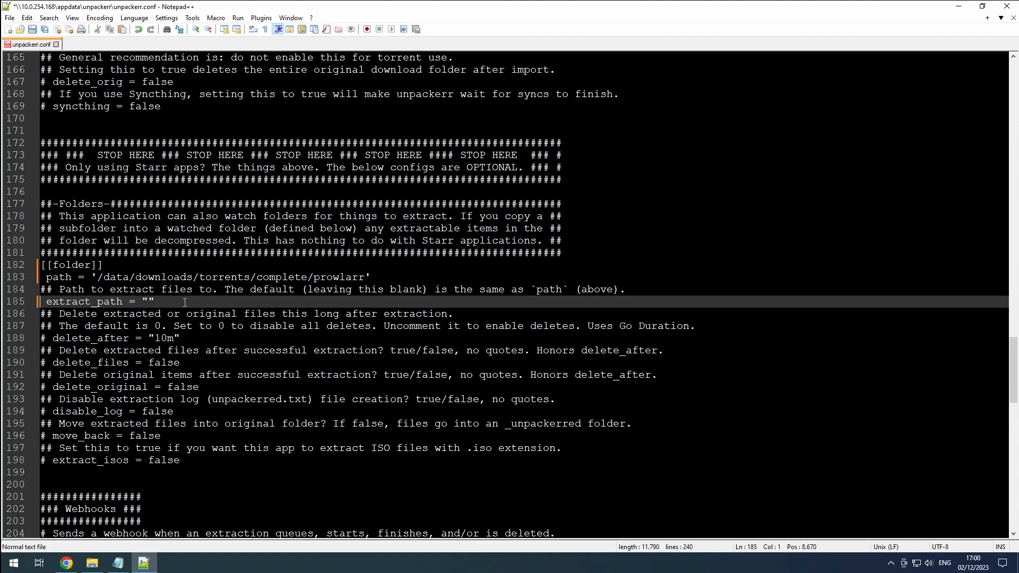
key(ctrl+z)
Uncomment delete_after and delete_files in the folder section, setting delete_files to true
key(Down)
key(Down)
key(Down)
key(Delete)
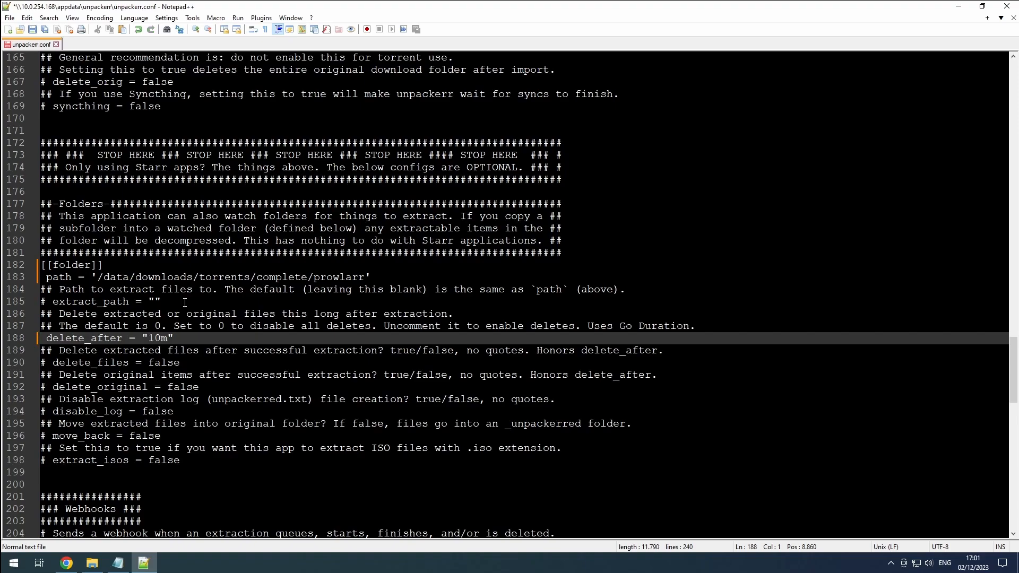
key(Down)
key(Down)
key(Delete)
key(End)
key(BackSpace)
key(BackSpace)
key(BackSpace)
key(BackSpace)
key(BackSpace)
text(true)
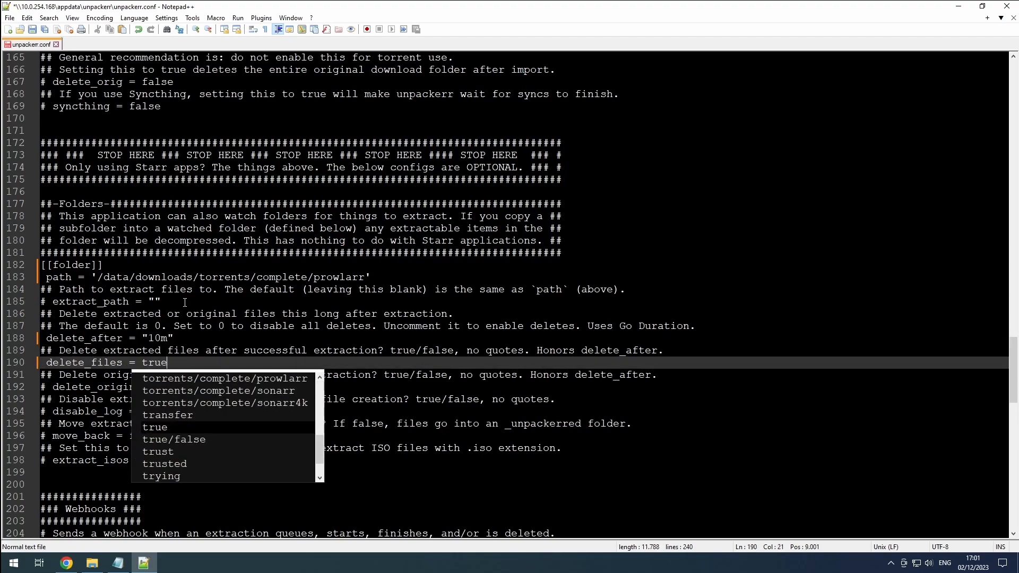
key(Escape)
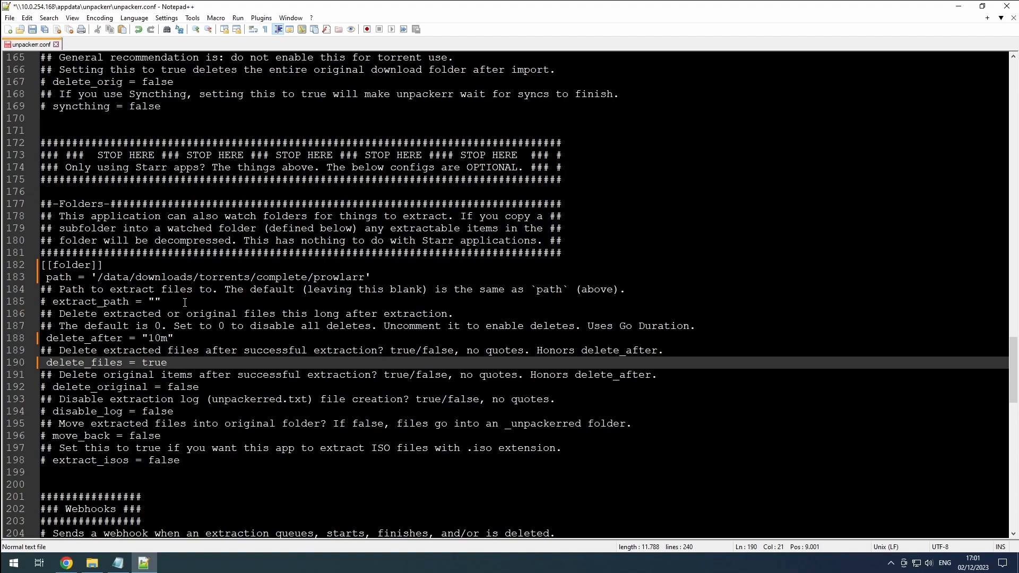
Set delete_original to true while leaving the line commented out
key(Down)
key(Down)
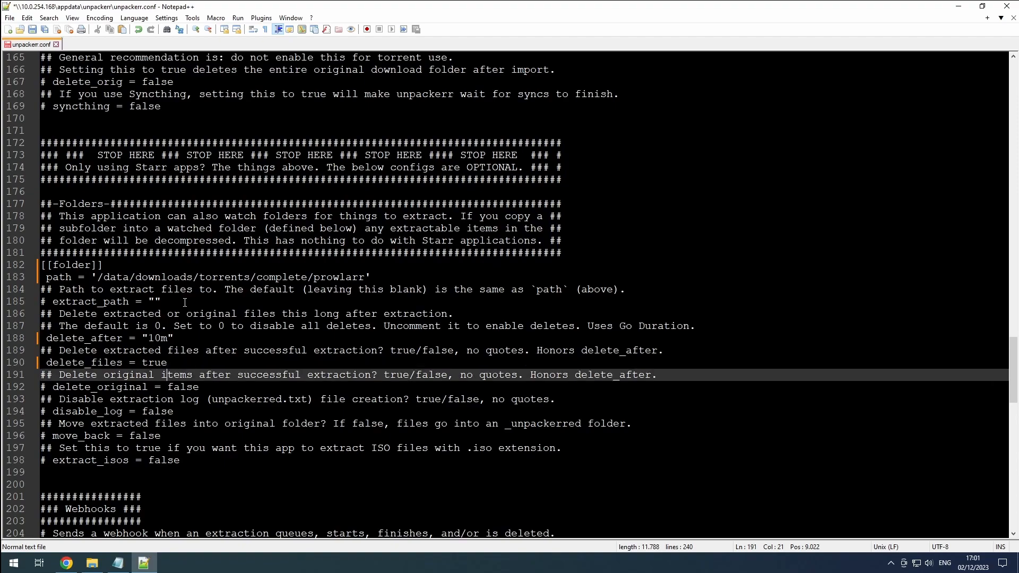
key(shift+End)
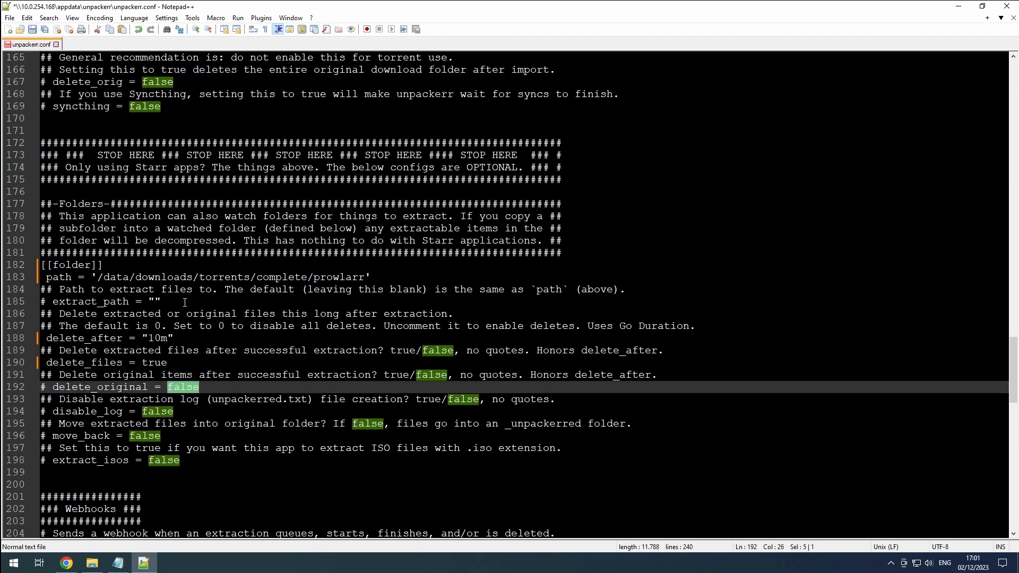
text(true)
key(Home)
key(Delete)
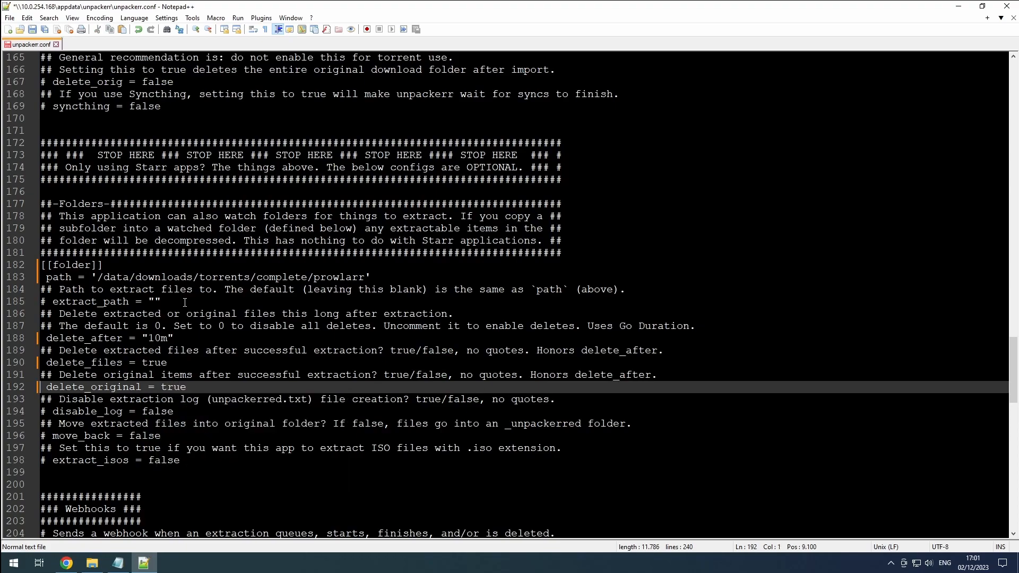
text(#)
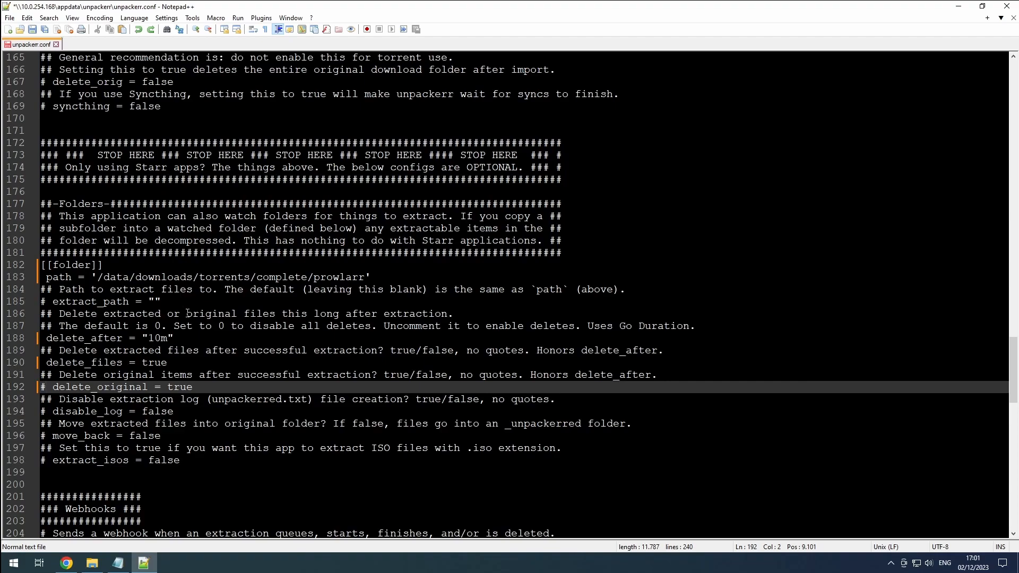
Uncomment disable_log and move_back, setting move_back to true
click(178, 414)
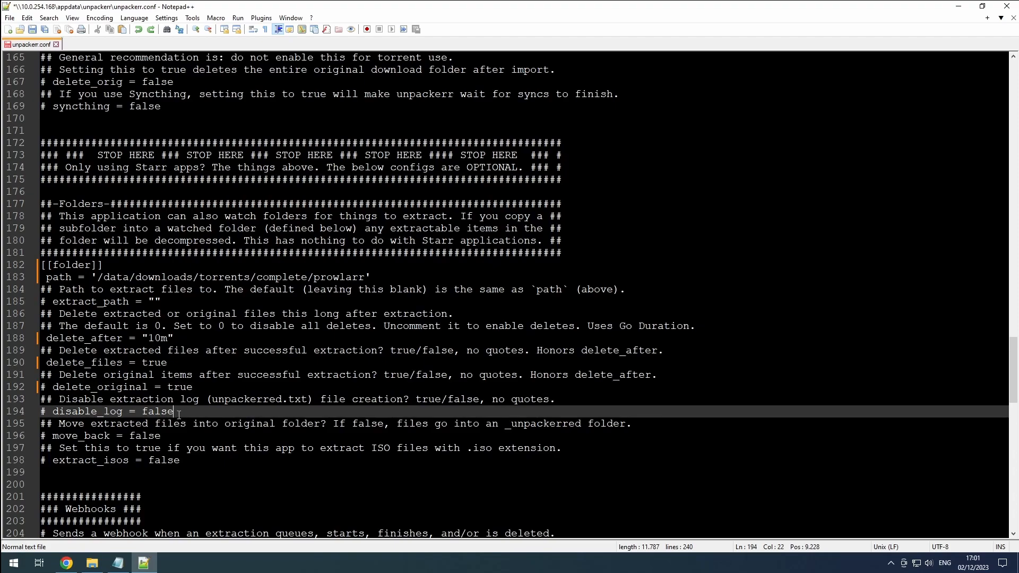
key(Home)
key(Delete)
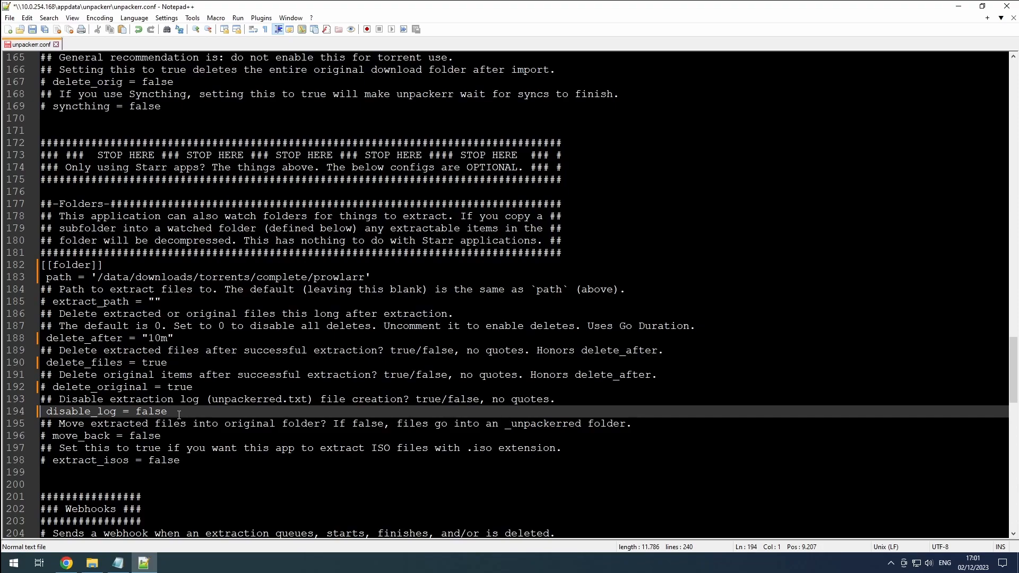
click(176, 434)
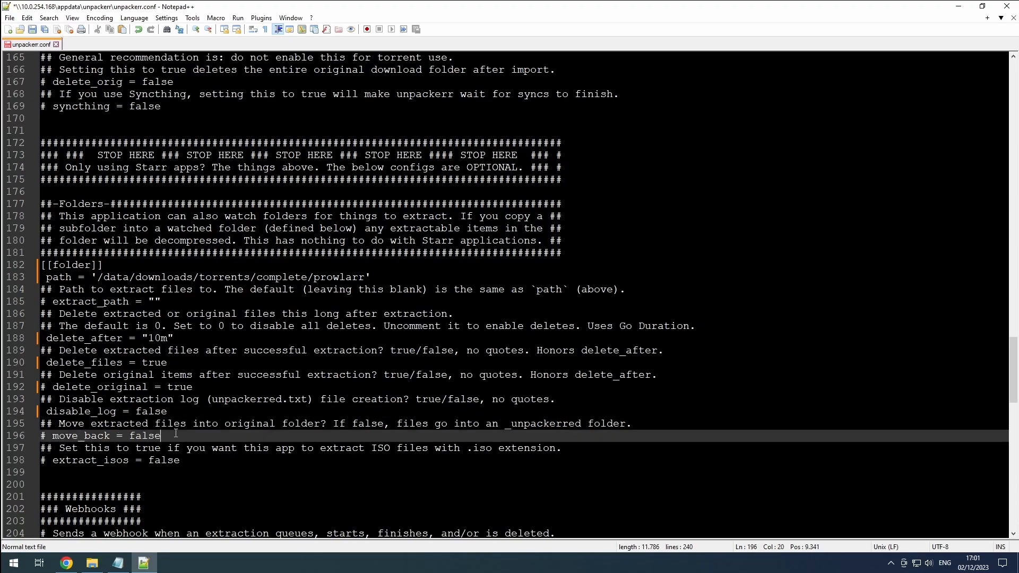
key(BackSpace)
key(BackSpace)
key(BackSpace)
key(BackSpace)
key(BackSpace)
text(true)
key(Escape)
key(Home)
key(Delete)
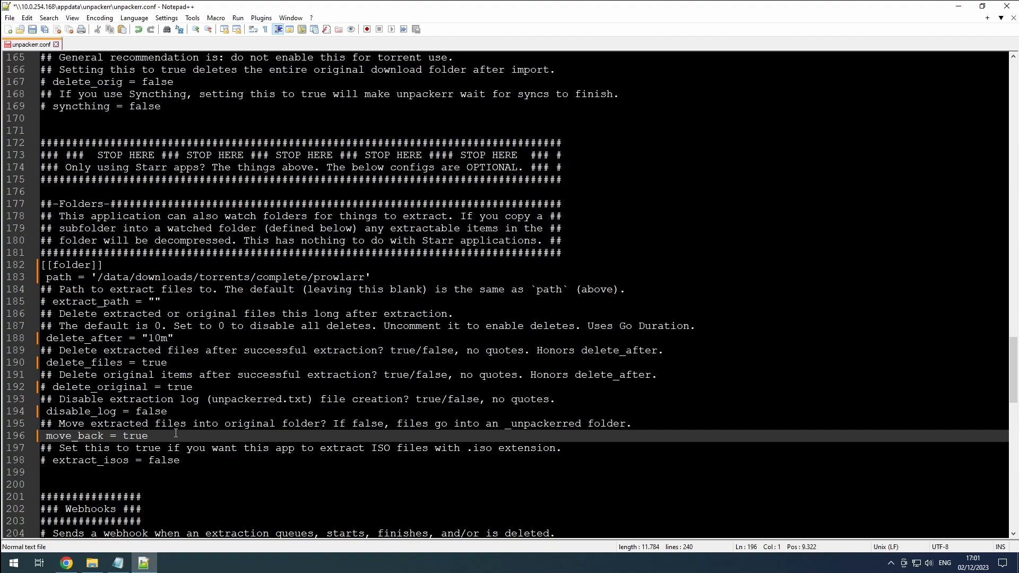
Try duplicating the [[folder]] section by copying it and pasting below, then undo the paste
click(191, 462)
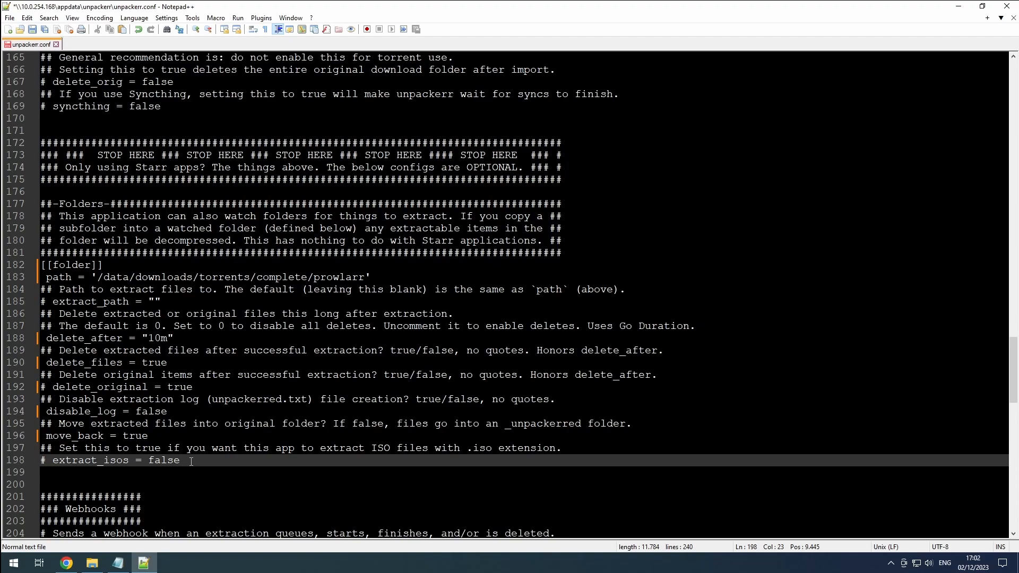
key(shift+Up)
key(shift+Up)
key(shift+Up)
key(shift+Up)
key(shift+Up)
key(shift+Up)
key(shift+Up)
key(shift+Up)
key(shift+Up)
key(shift+Up)
key(shift+Up)
key(shift+Up)
key(shift+Up)
key(shift+Up)
key(shift+Up)
key(shift+Up)
key(shift+Home)
key(ctrl+c)
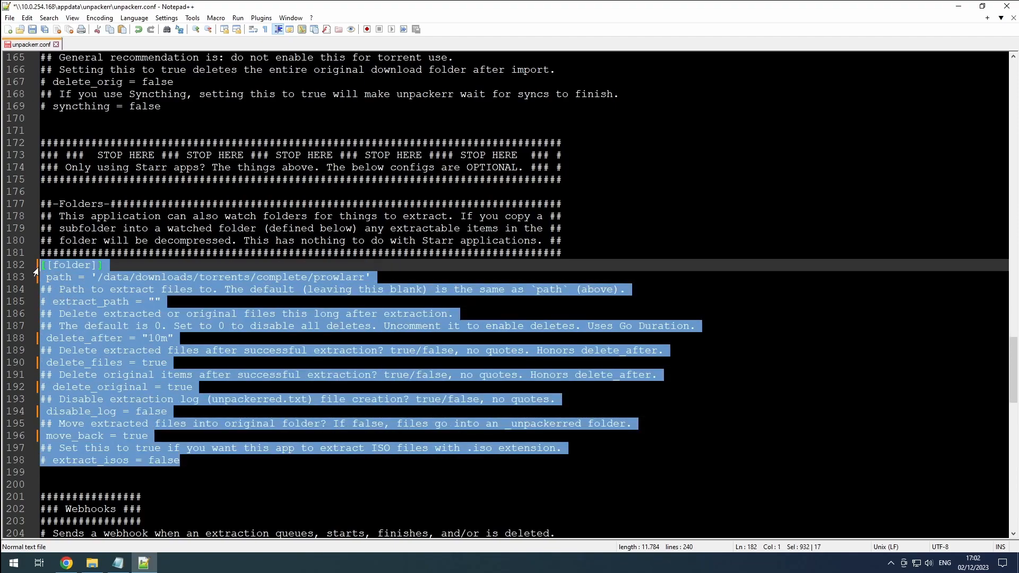
click(75, 469)
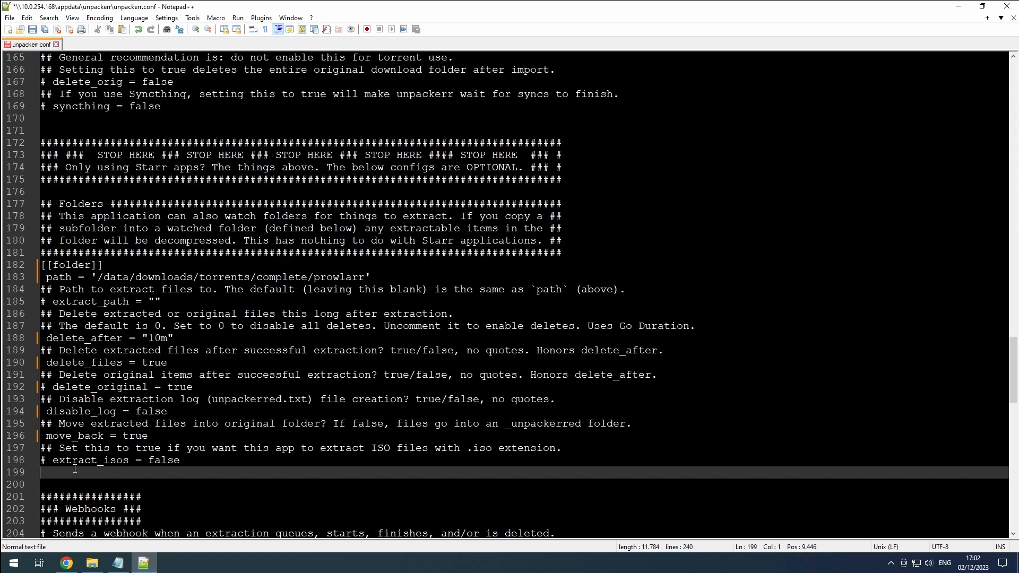
key(ctrl+v)
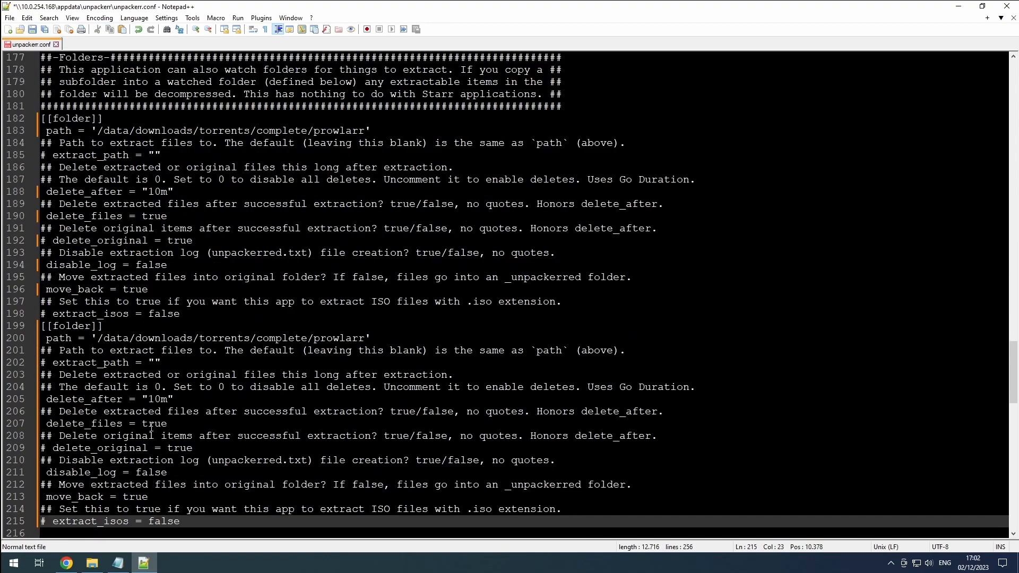
key(ctrl+z)
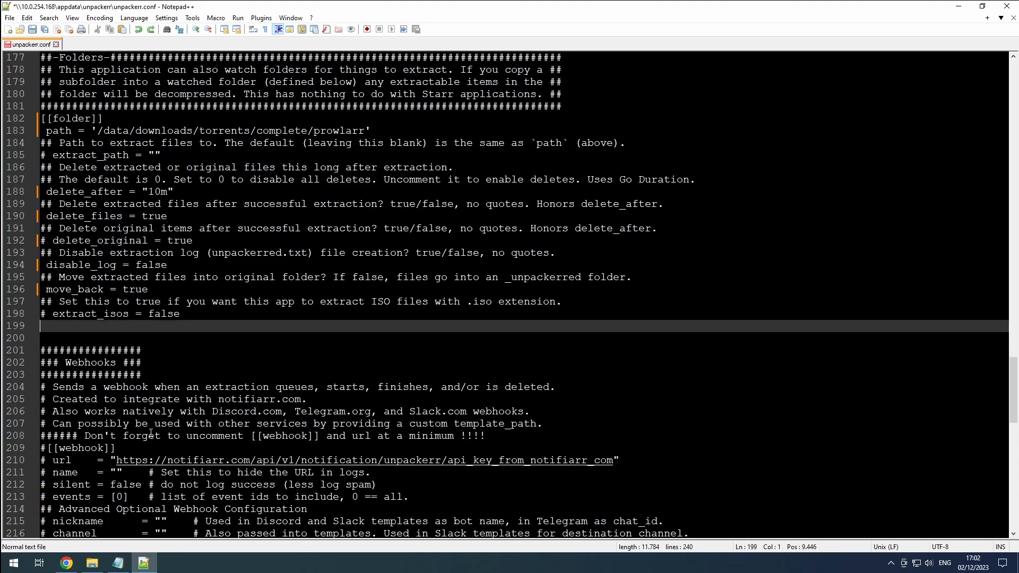
Save unpackerr.conf
click(141, 366)
scroll(148, 371, down, 7)
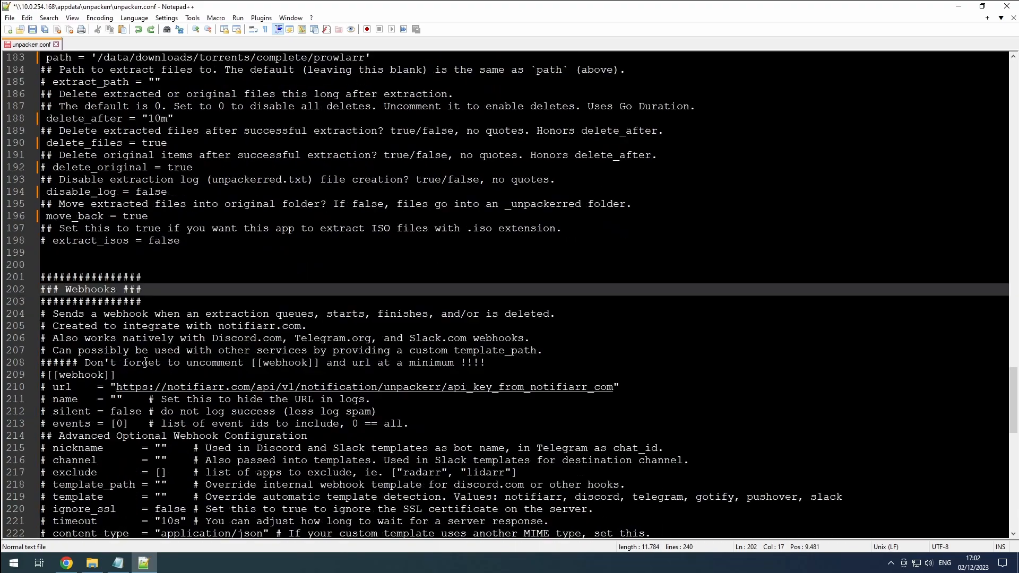
click(180, 398)
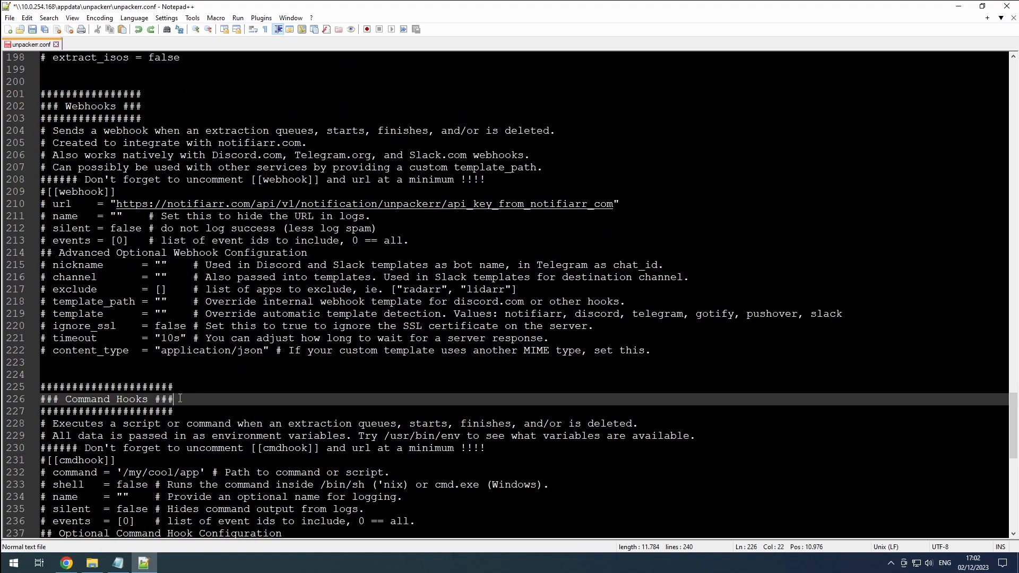
click(33, 29)
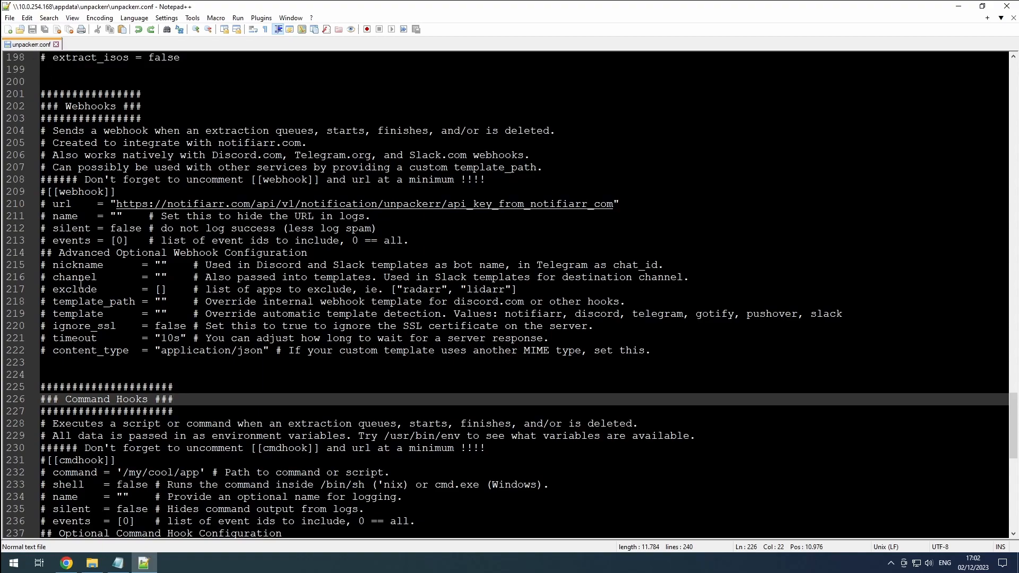
Switch to the browser's Unraid tab and set the appdata share's SMB Export to No, applying the change
click(66, 563)
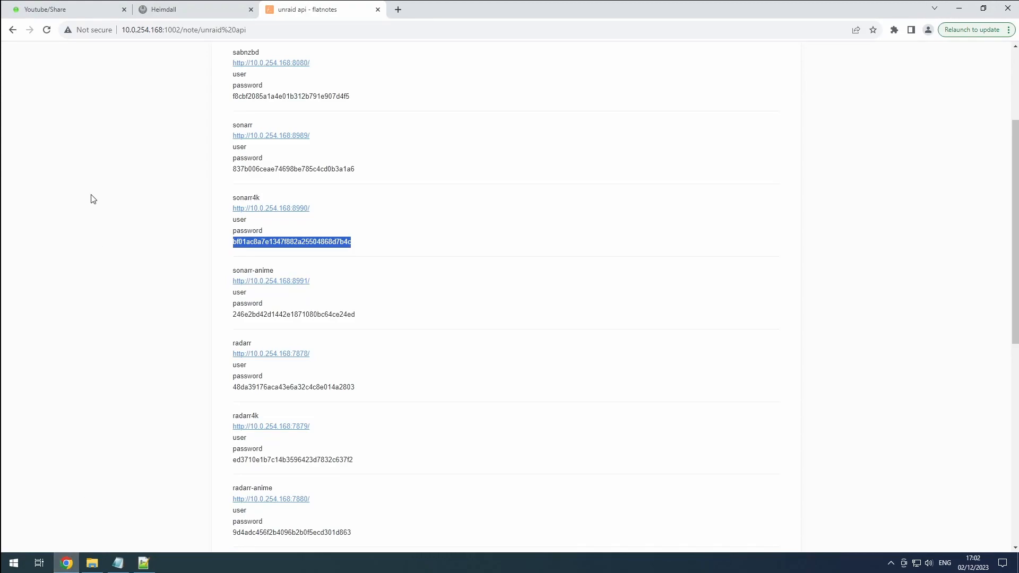
click(73, 13)
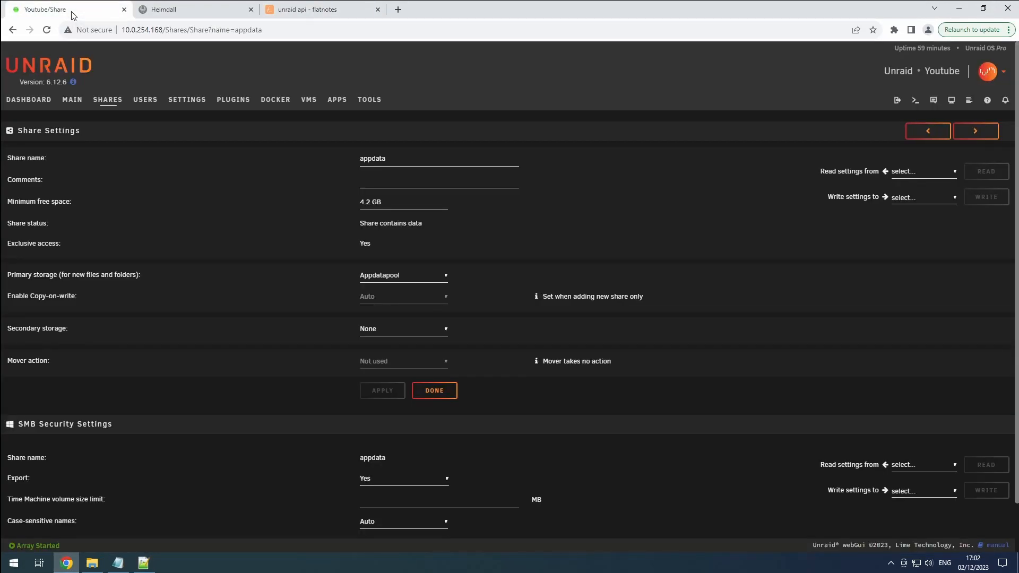
click(107, 100)
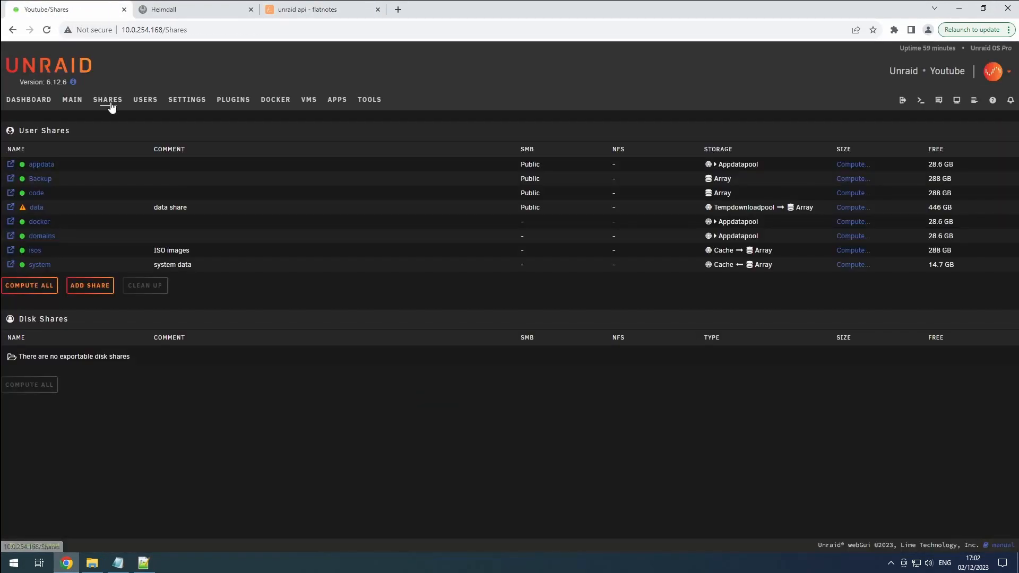
click(43, 165)
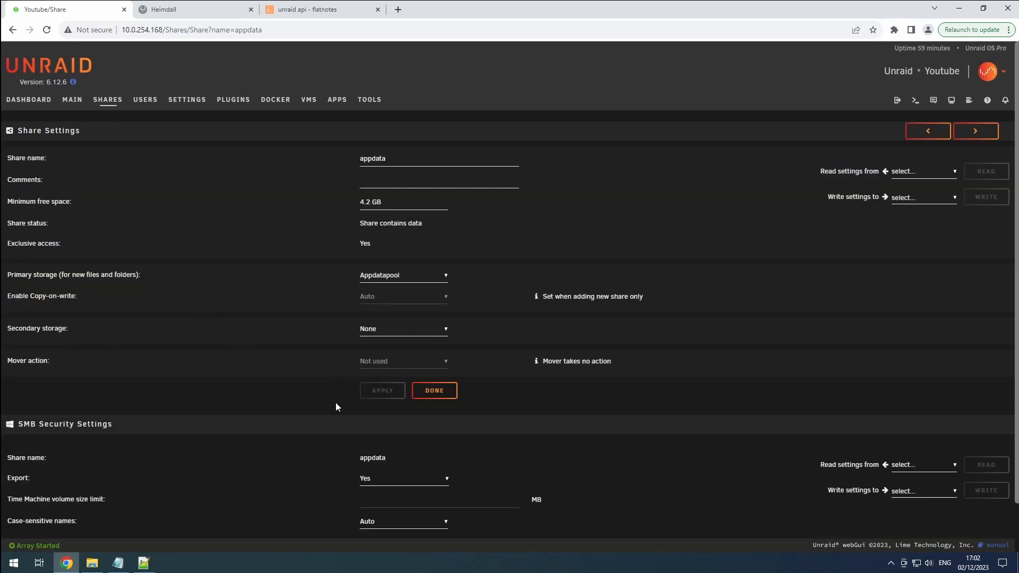
click(405, 480)
click(403, 495)
scroll(402, 498, down, 1)
click(392, 511)
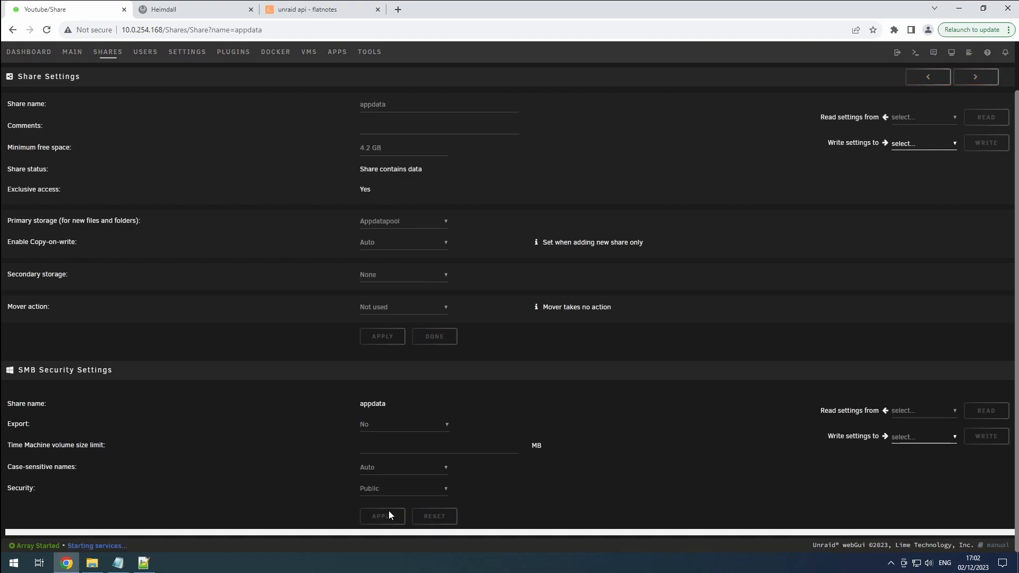